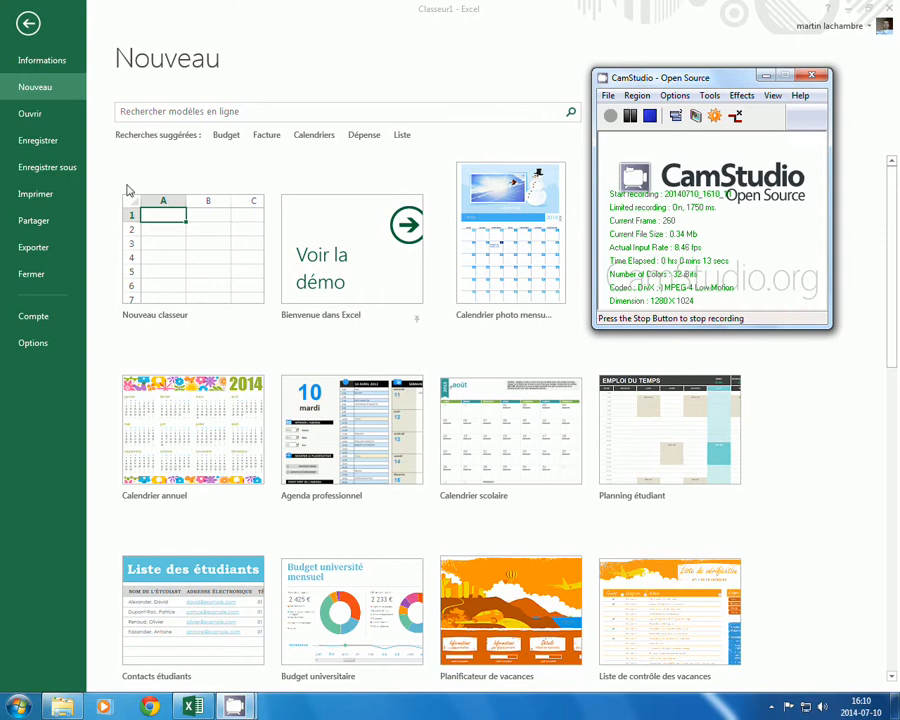
Return from the new-workbook page to the worksheet and deselect the text box of formula notes
{"action": "left_click", "coordinate": [26, 21]}
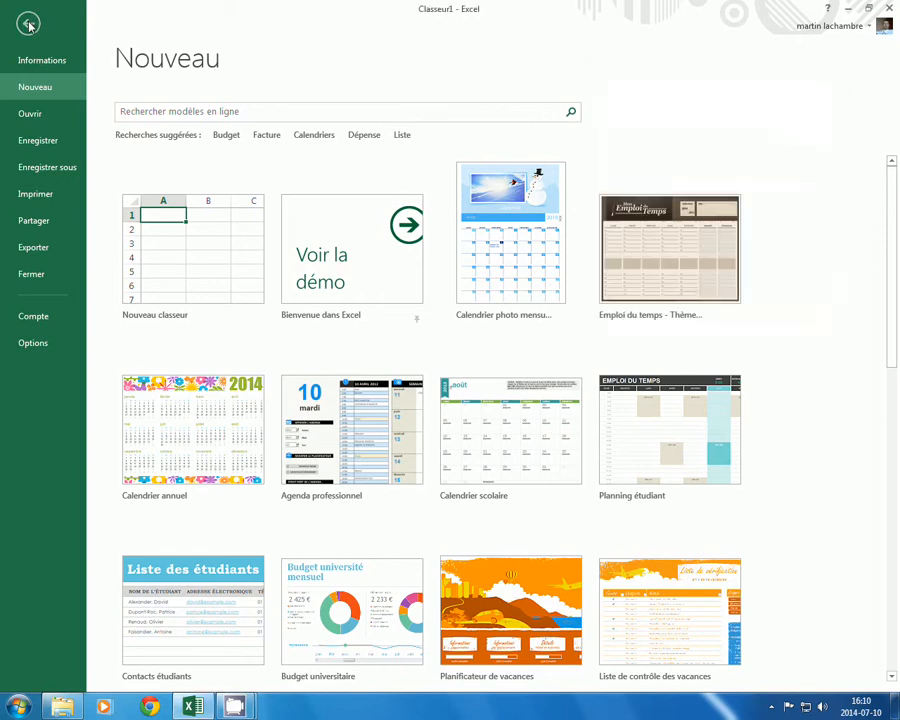
{"action": "left_click", "coordinate": [28, 24]}
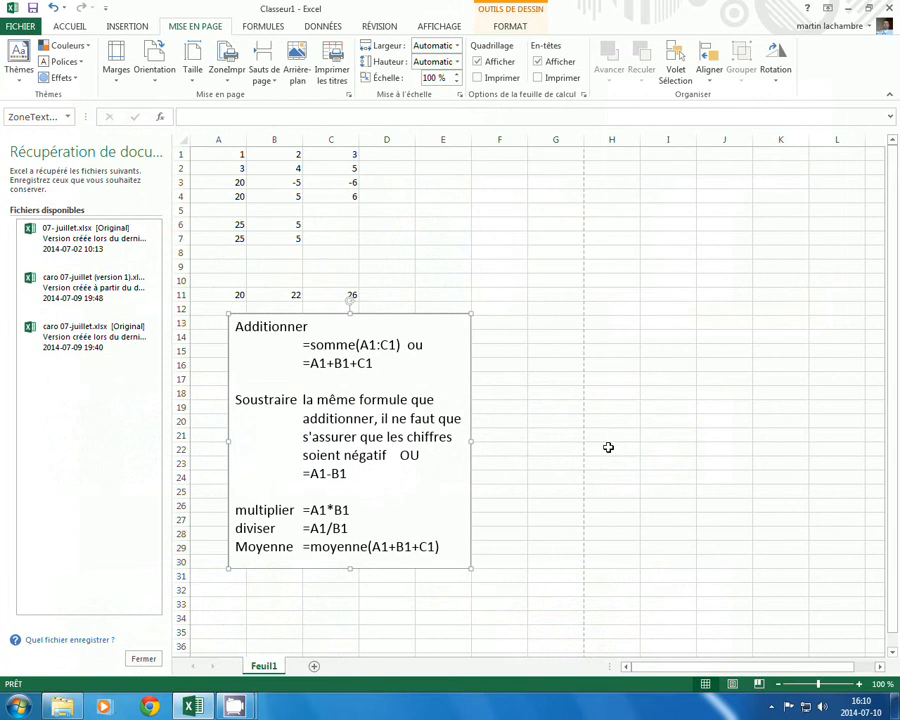
{"action": "left_click", "coordinate": [512, 322]}
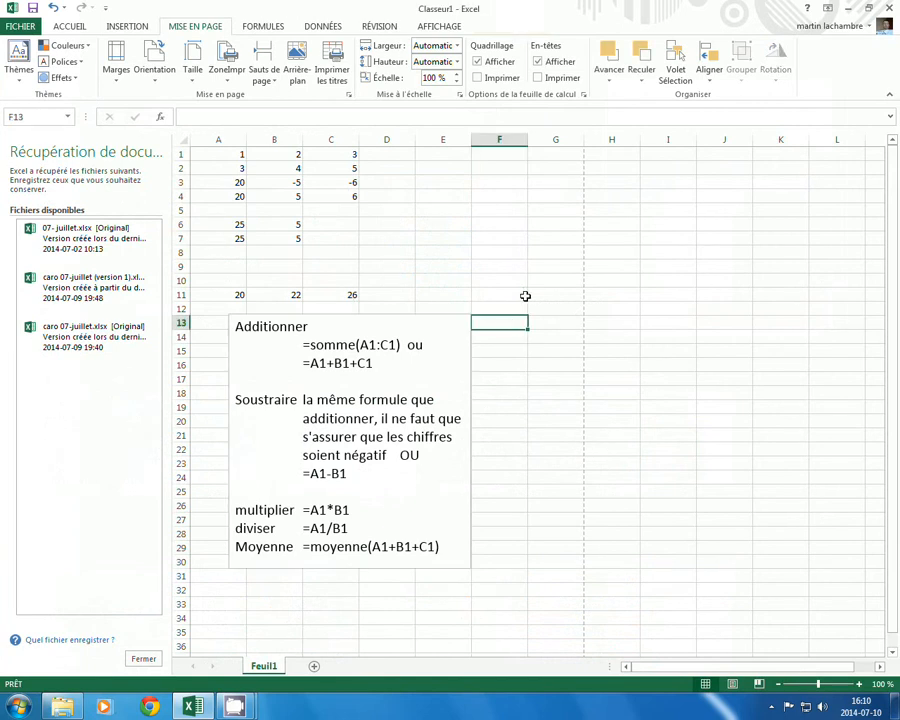
Enter the formula =somme(A1:C1) in cell D1 to add the three numbers of row 1
{"action": "left_click", "coordinate": [394, 154]}
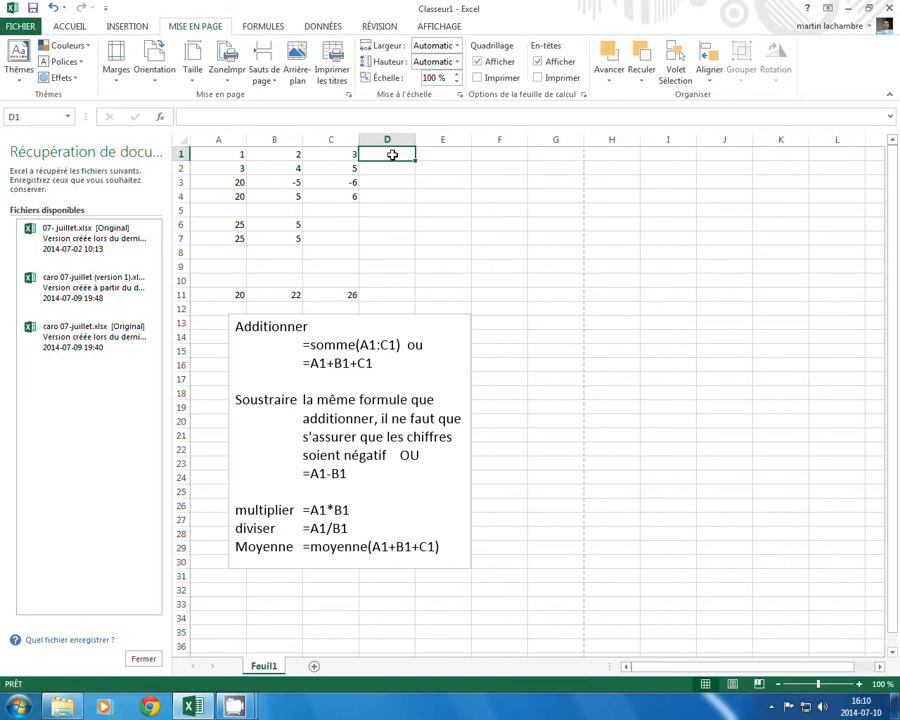
{"action": "type", "text": "="}
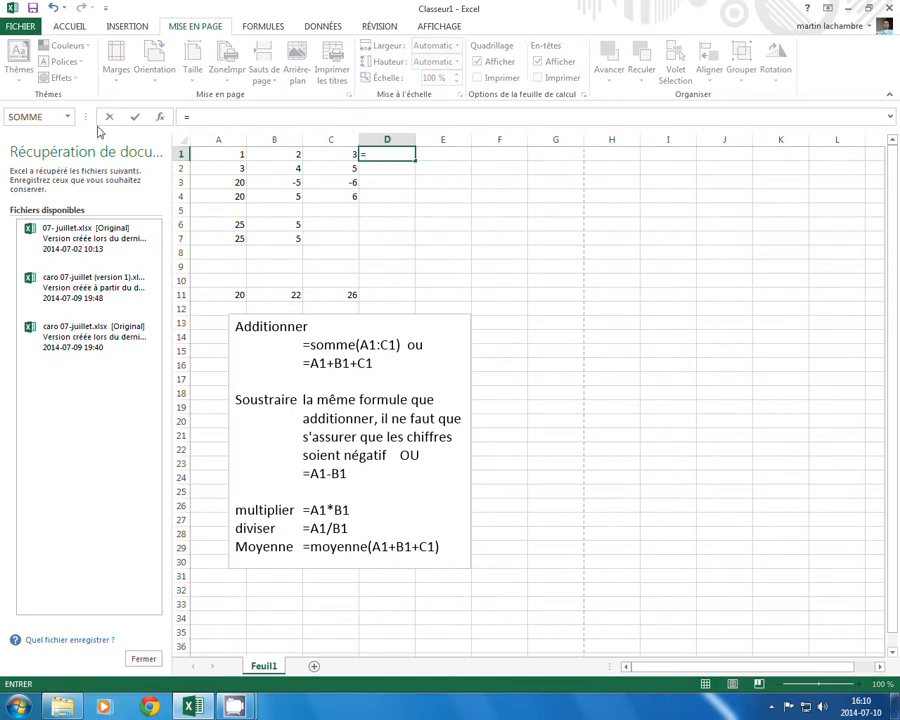
{"action": "left_click", "coordinate": [215, 119]}
{"action": "type", "text": "somme("}
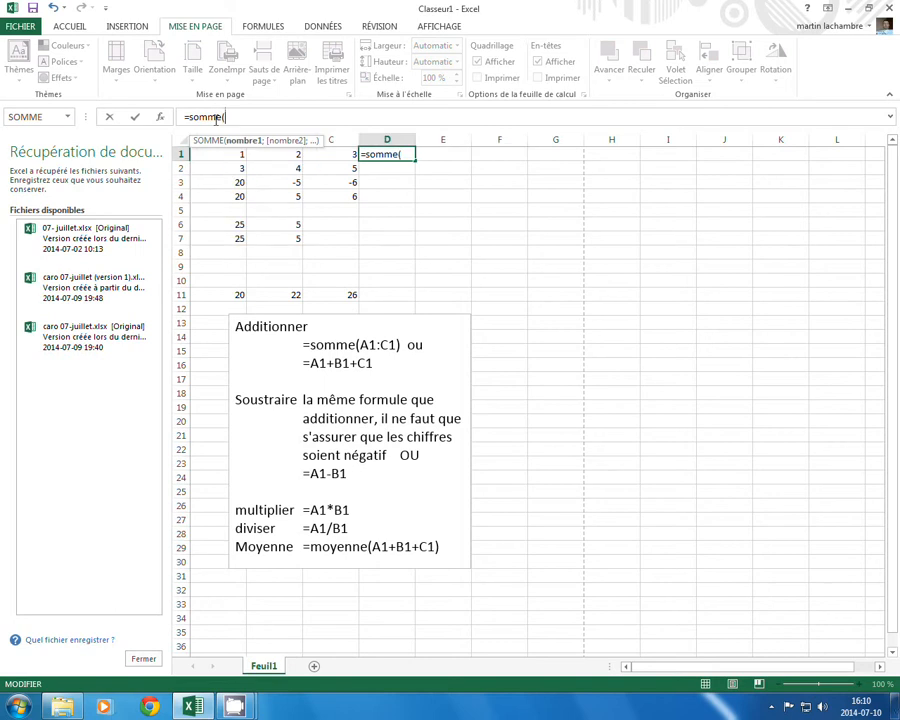
{"action": "left_click", "coordinate": [228, 152]}
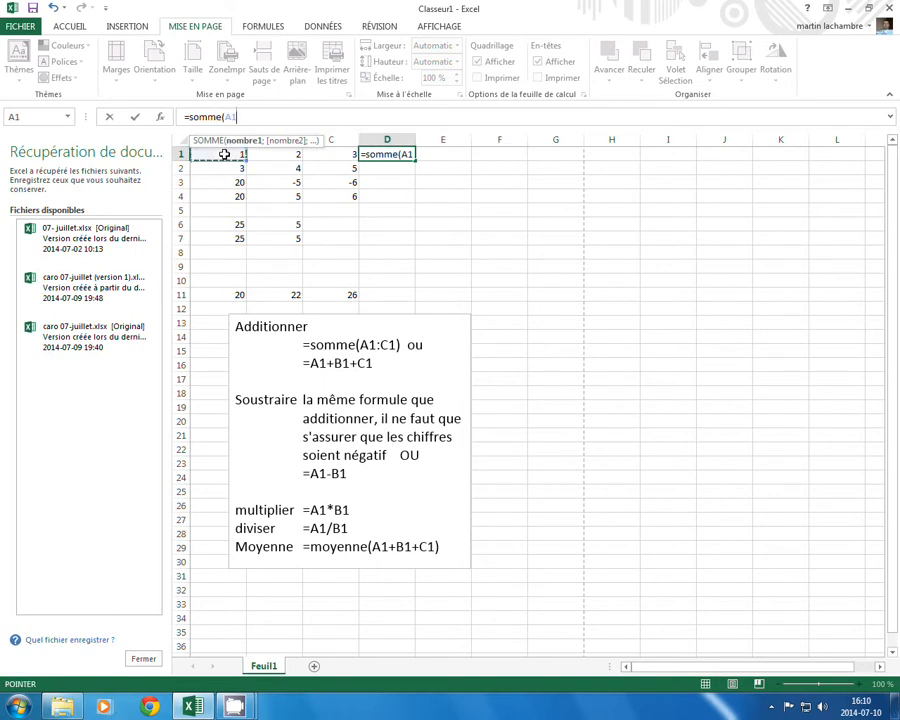
{"action": "left_click_drag", "start_coordinate": [268, 153], "coordinate": [336, 152]}
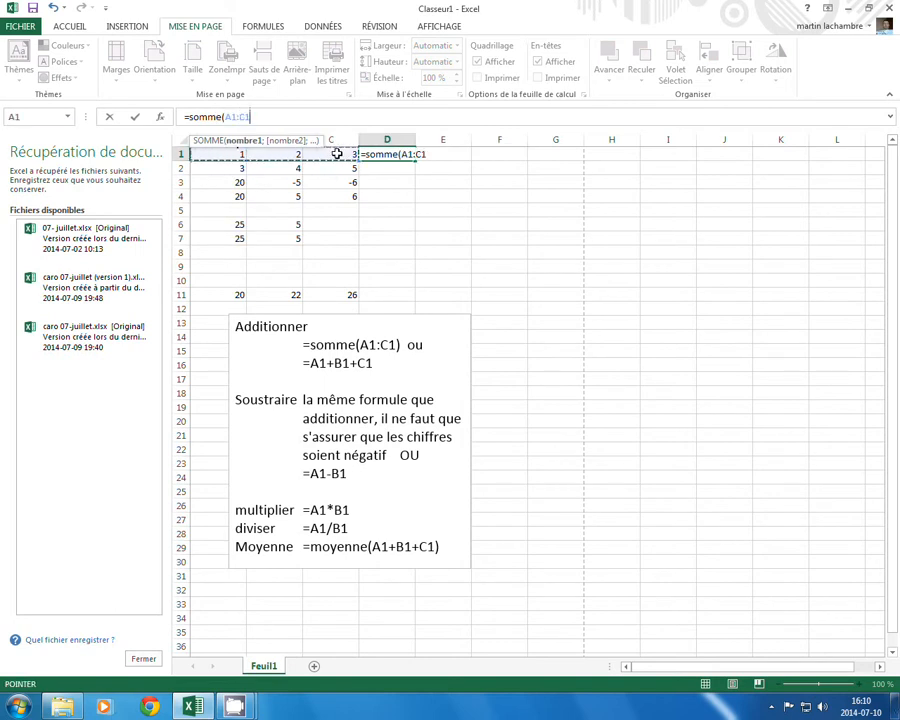
{"action": "type", "text": ")"}
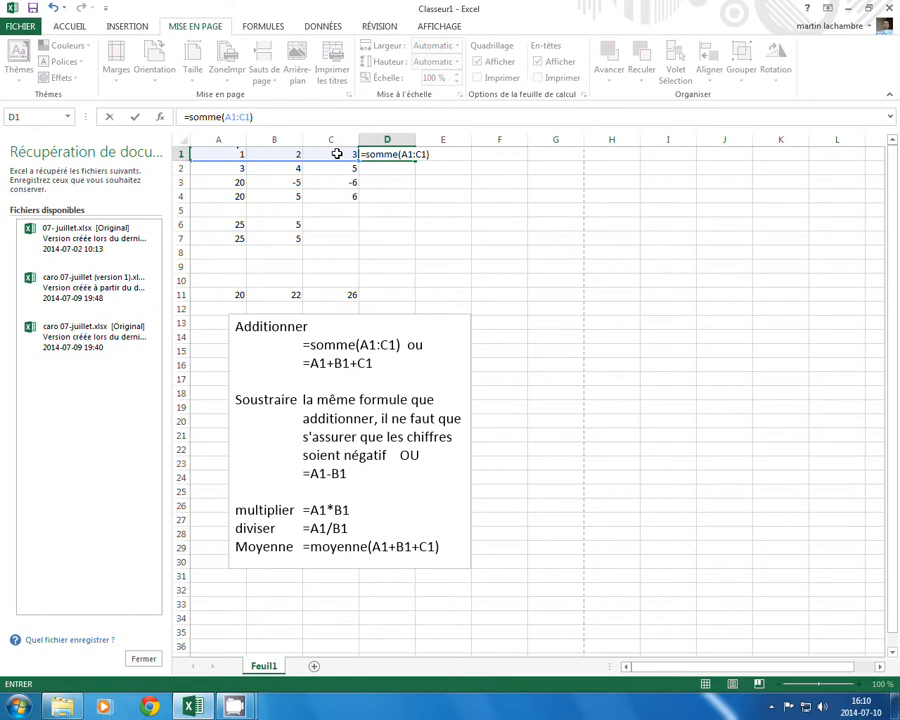
{"action": "key", "text": "Return"}
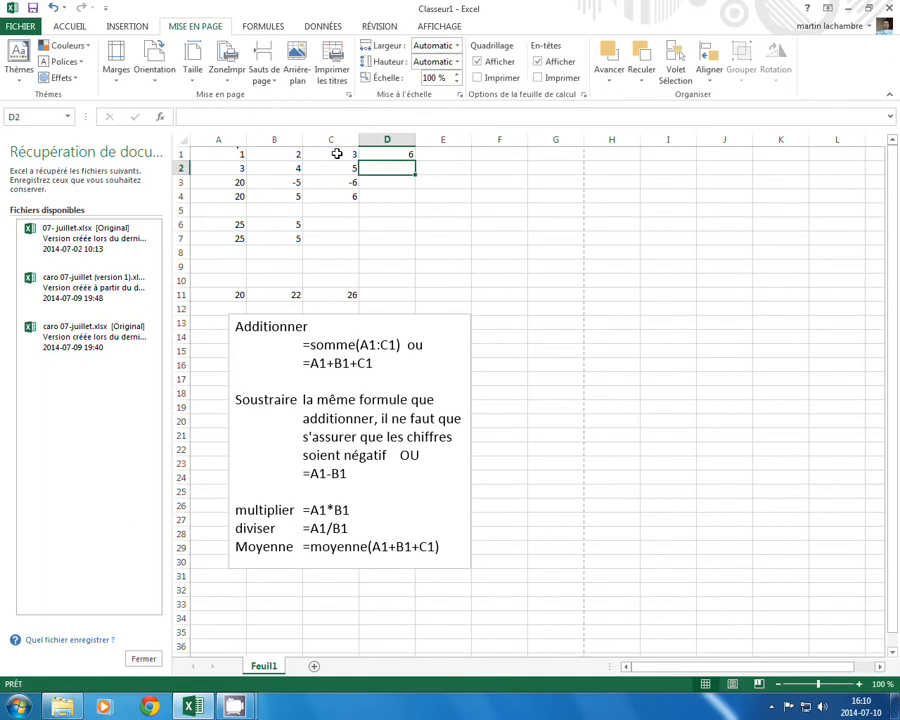
Add the numbers of row 2 in cell D2 with the formula =A2+B2+C2
{"action": "type", "text": "="}
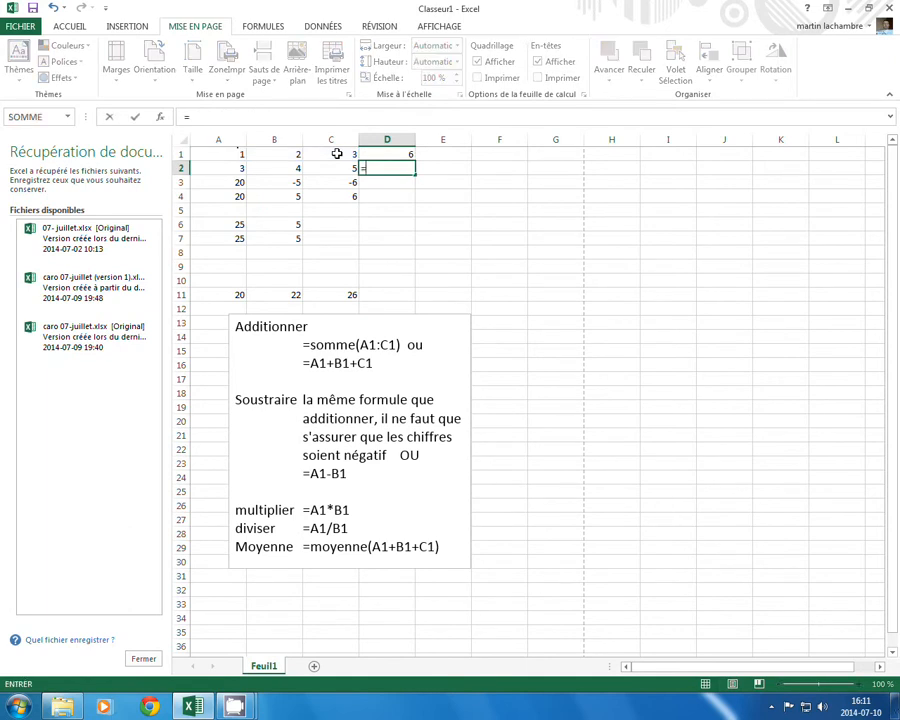
{"action": "left_click", "coordinate": [232, 169]}
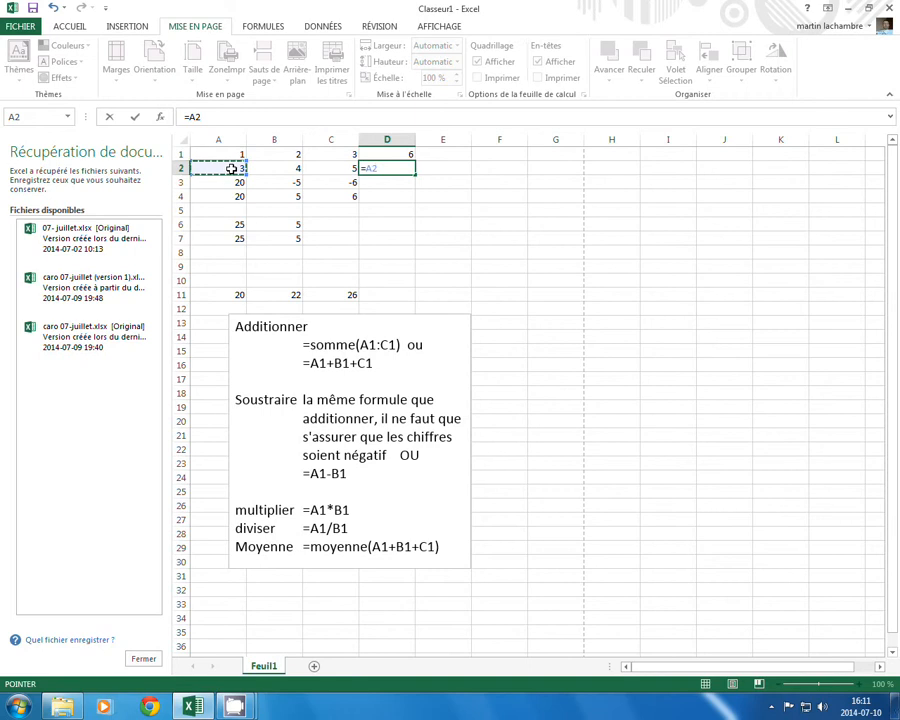
{"action": "type", "text": "+"}
{"action": "left_click", "coordinate": [281, 169]}
{"action": "type", "text": "+"}
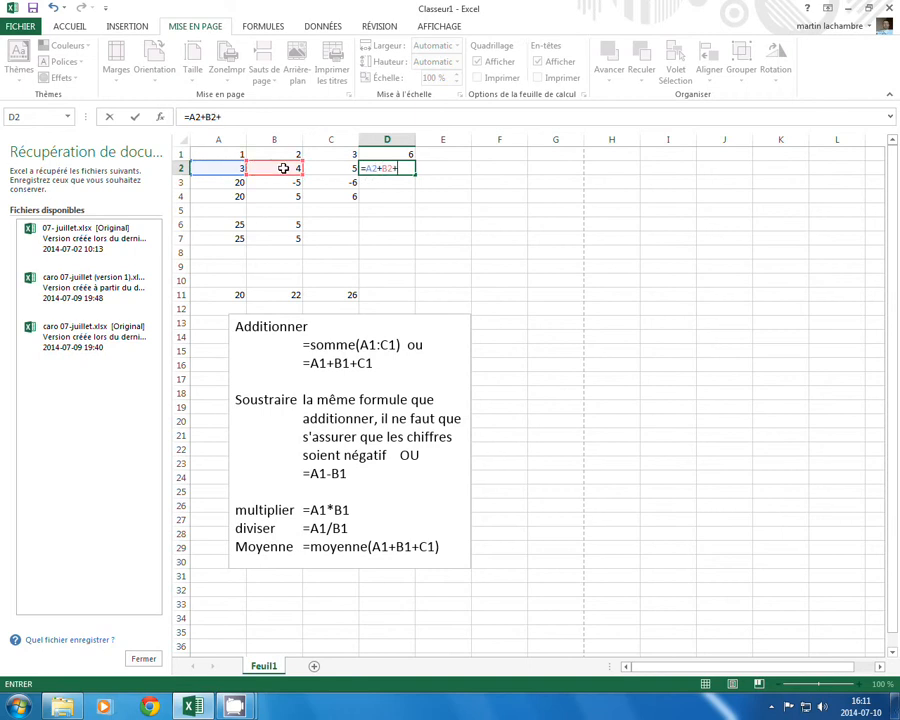
{"action": "left_click", "coordinate": [330, 169]}
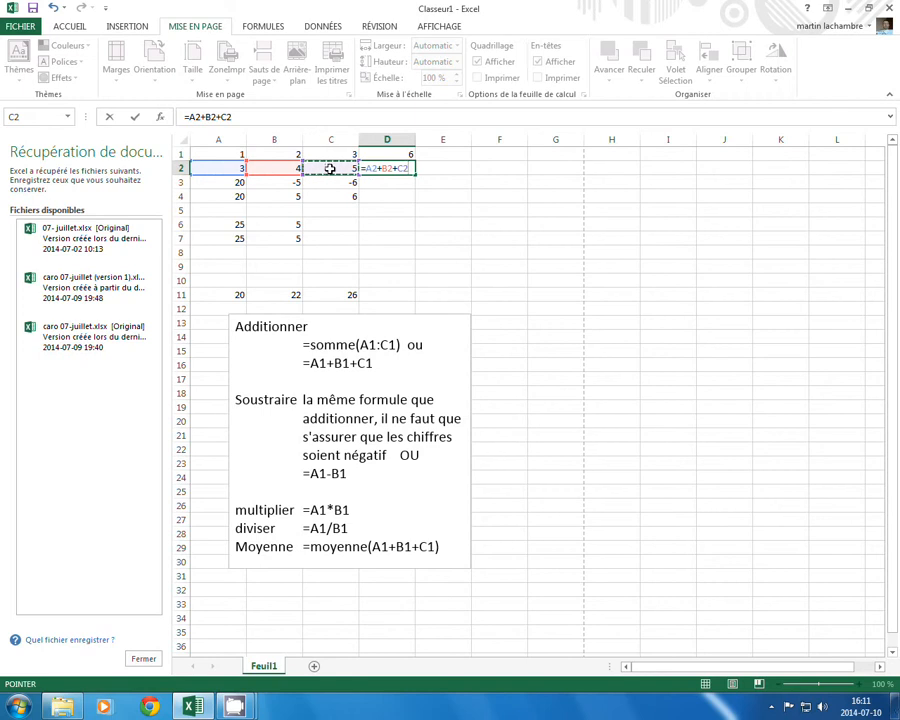
{"action": "key", "text": "Return"}
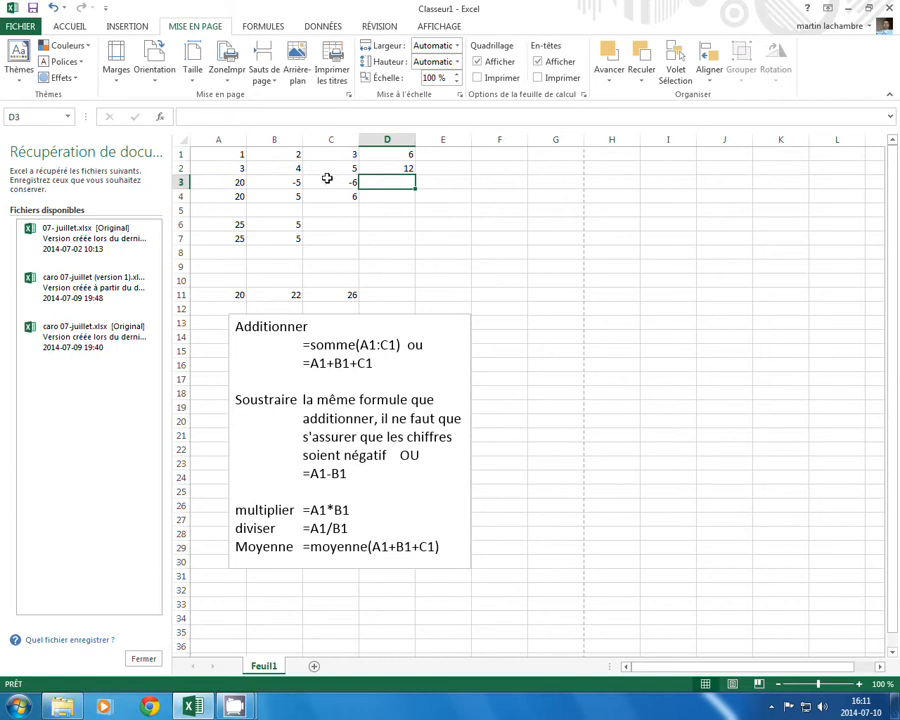
Subtract using the negative numbers of row 3 by entering =somme(A3:C3) in cell D3
{"action": "key", "text": "Left"}
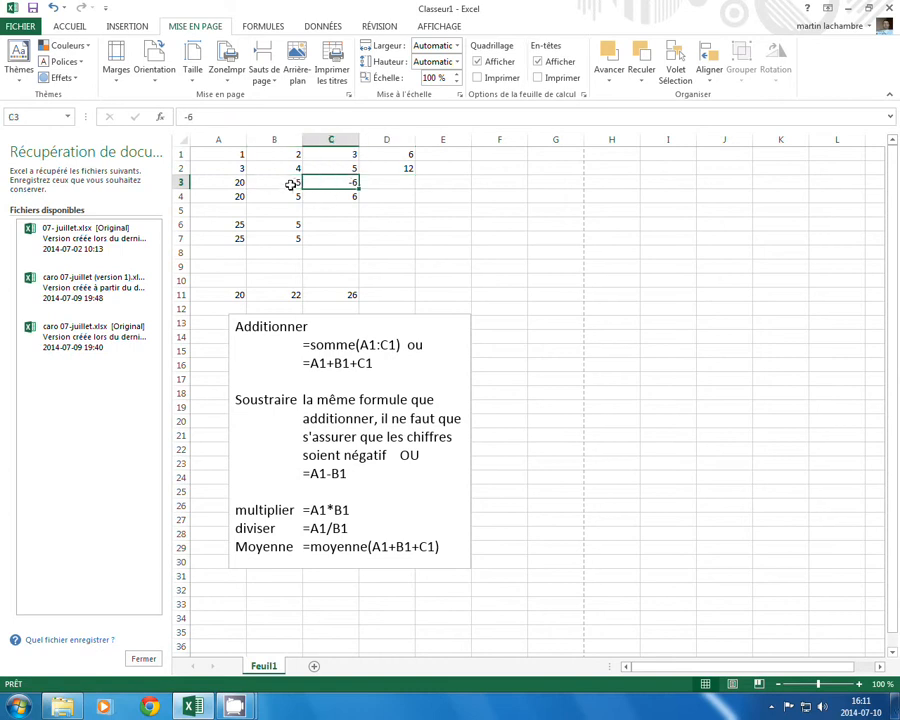
{"action": "left_click", "coordinate": [292, 182]}
{"action": "left_click", "coordinate": [322, 183]}
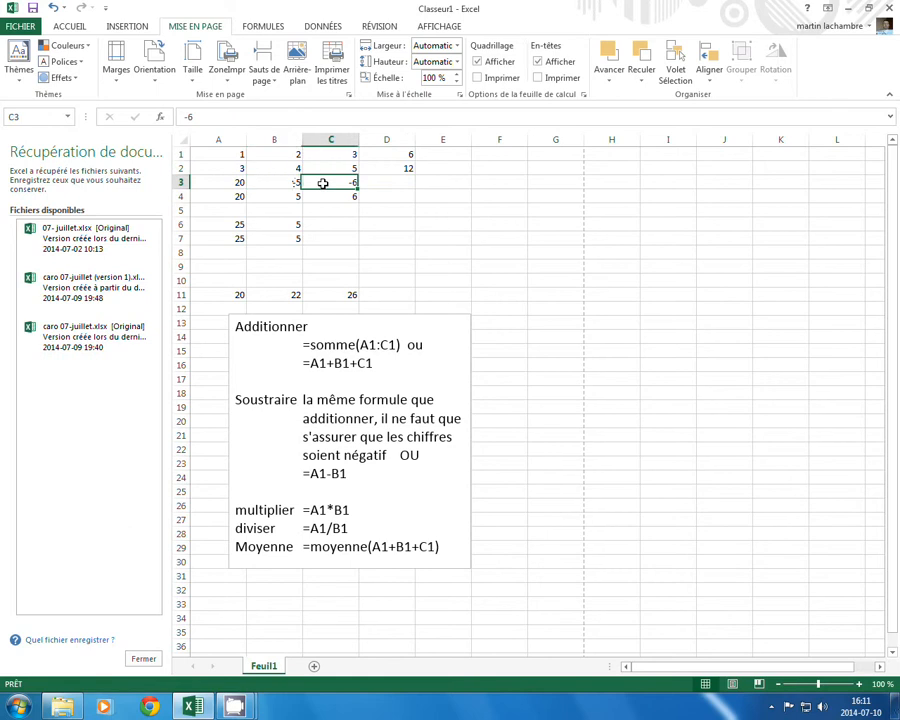
{"action": "left_click", "coordinate": [403, 182]}
{"action": "type", "text": "=s"}
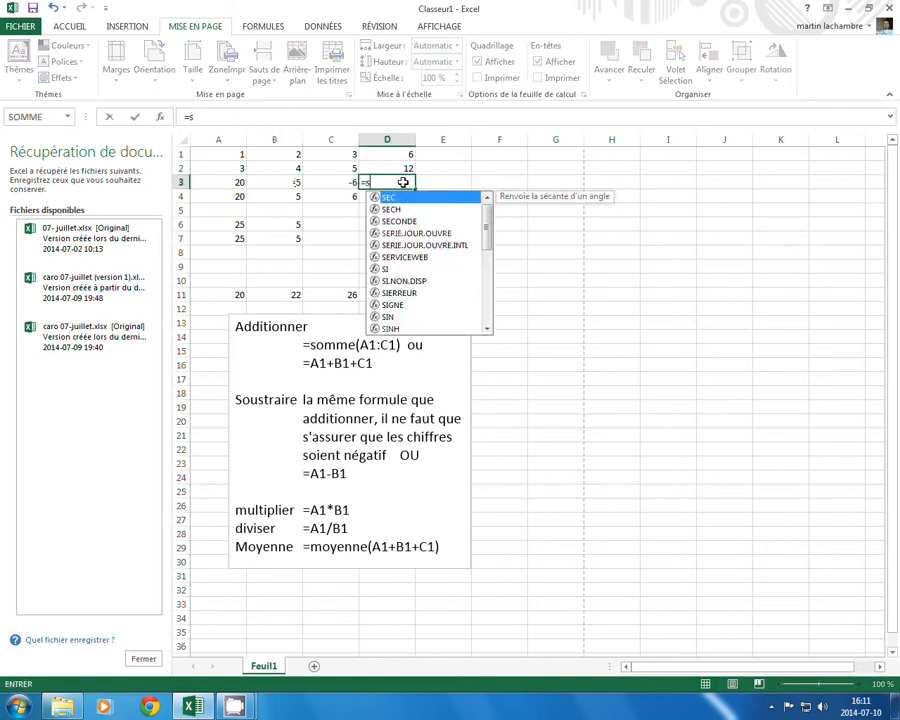
{"action": "type", "text": "omme("}
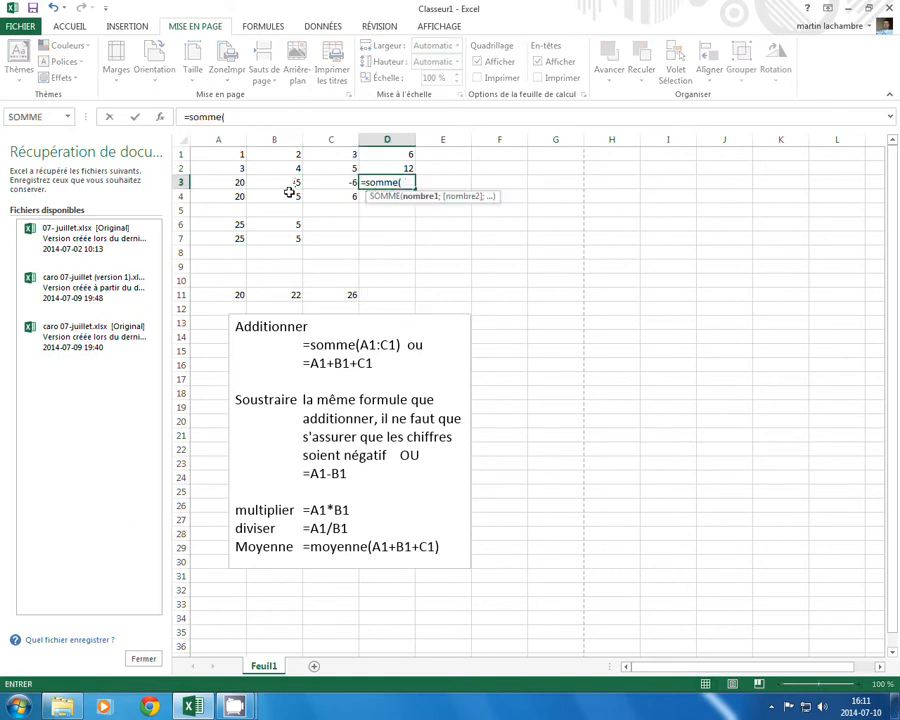
{"action": "left_click_drag", "start_coordinate": [237, 184], "coordinate": [341, 184]}
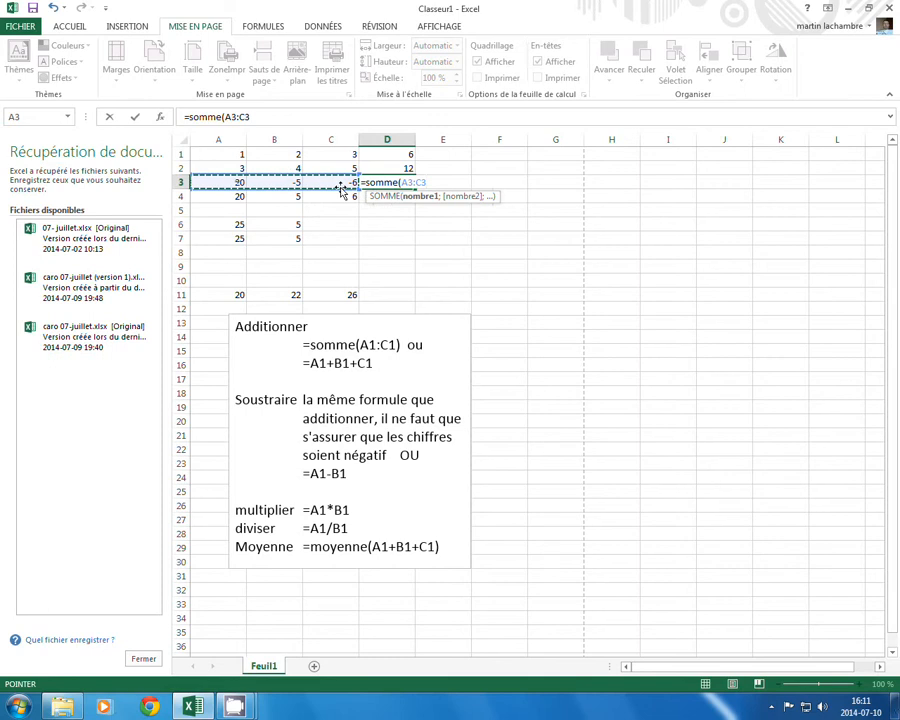
{"action": "type", "text": ")"}
{"action": "key", "text": "Return"}
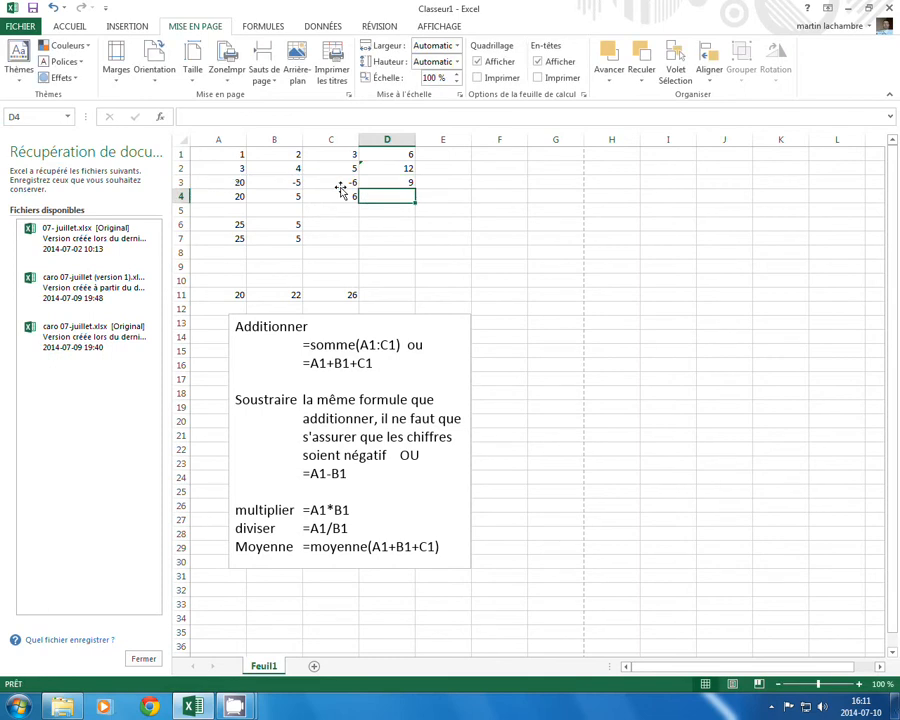
Enter the subtraction formula =A4-B4-C4 in cell D4
{"action": "type", "text": "="}
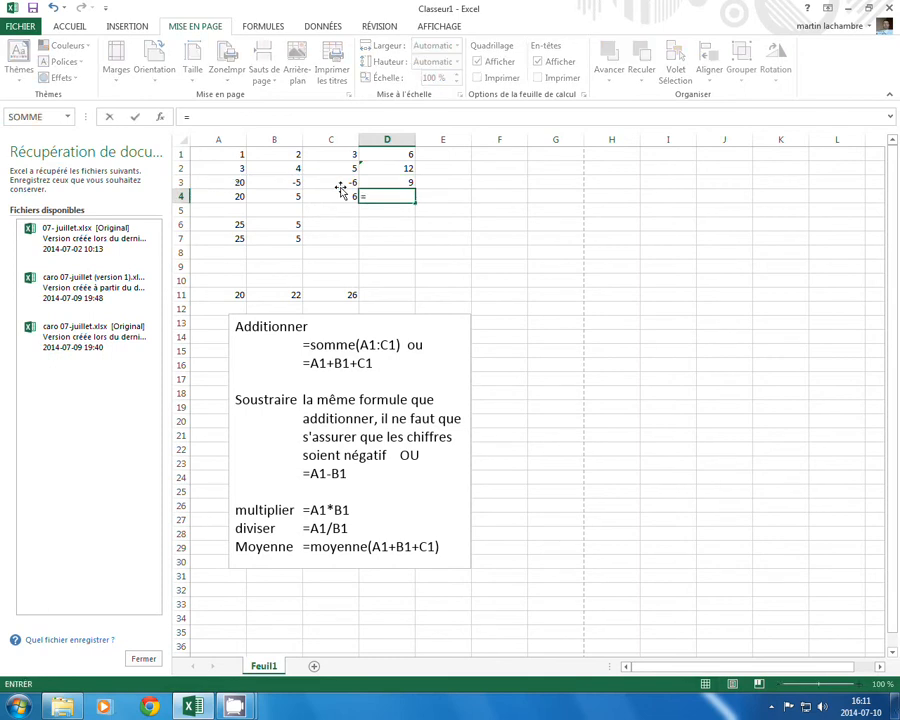
{"action": "left_click", "coordinate": [229, 197]}
{"action": "type", "text": "-"}
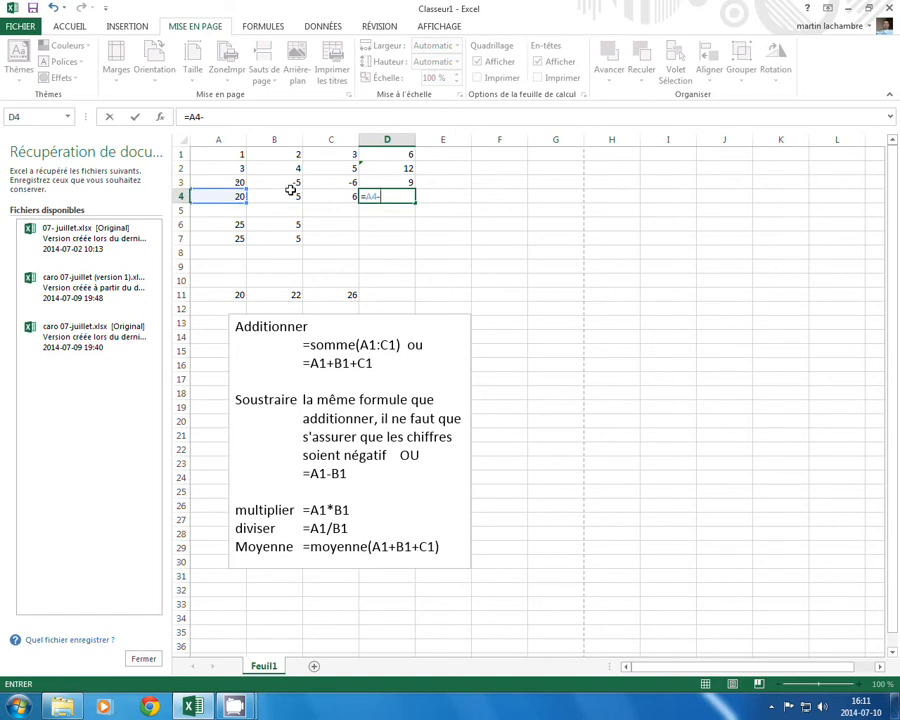
{"action": "left_click", "coordinate": [285, 197]}
{"action": "type", "text": "-"}
{"action": "left_click", "coordinate": [317, 196]}
{"action": "type", "text": "-"}
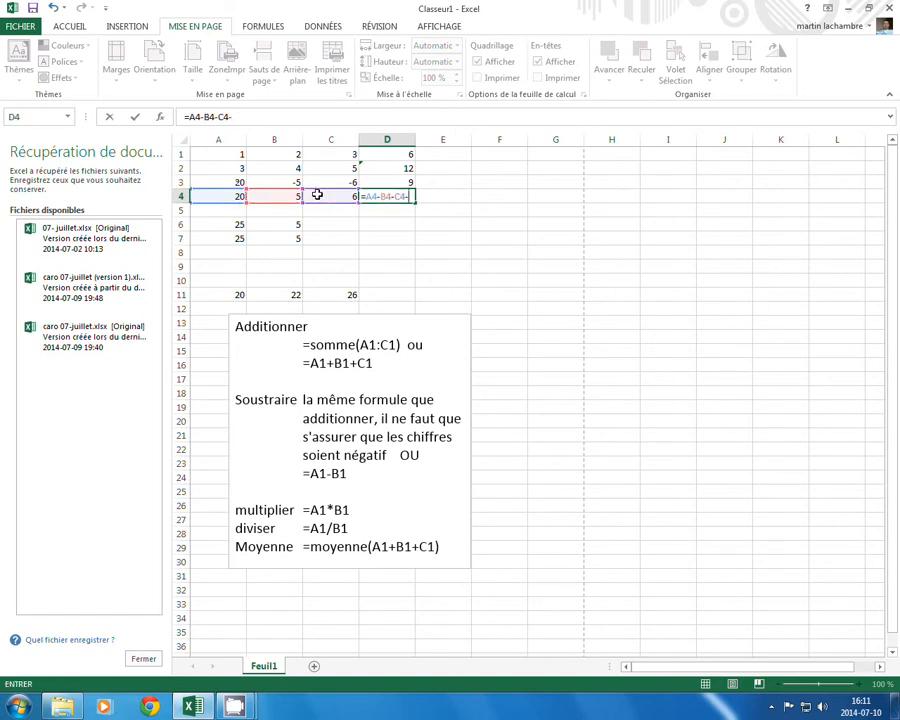
{"action": "key", "text": "BackSpace"}
{"action": "key", "text": "Return"}
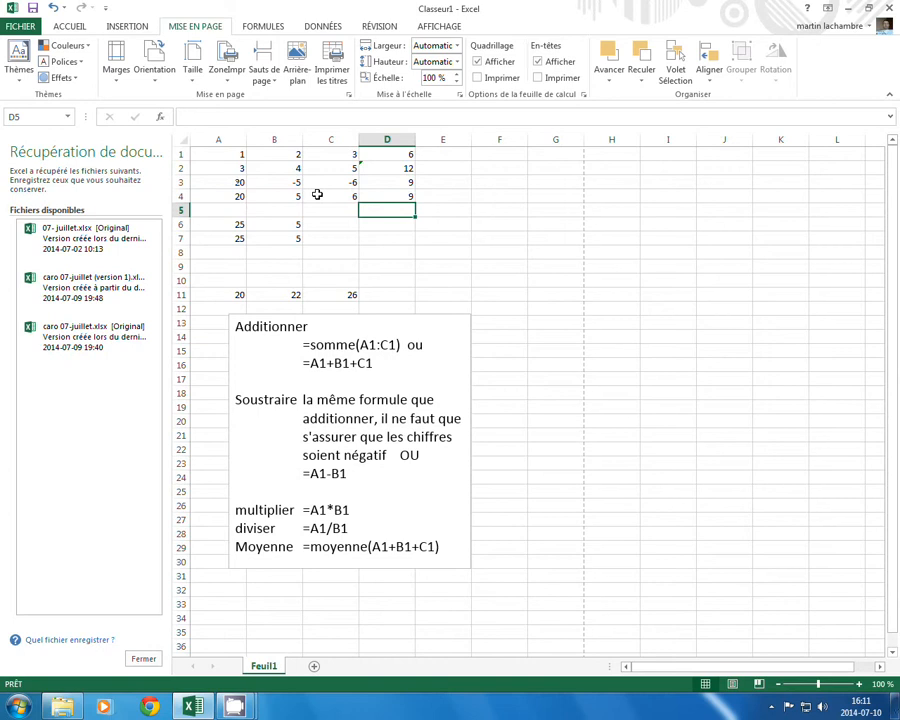
Multiply the two numbers of row 6 in cell D6 with the formula =A6*B6
{"action": "key", "text": "Down"}
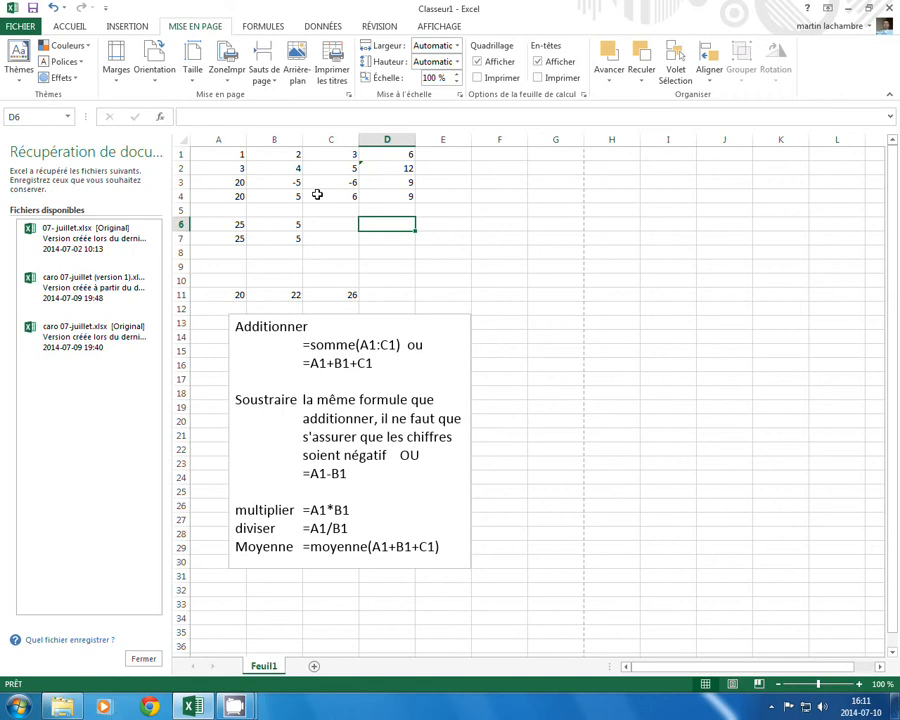
{"action": "type", "text": "="}
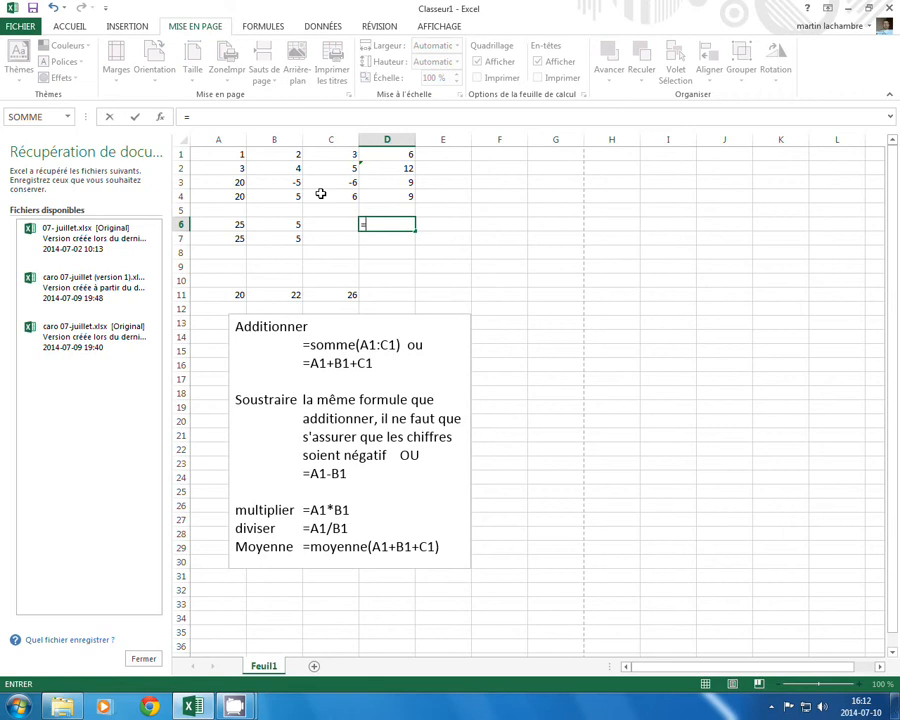
{"action": "left_click", "coordinate": [238, 226]}
{"action": "type", "text": "*"}
{"action": "left_click", "coordinate": [287, 226]}
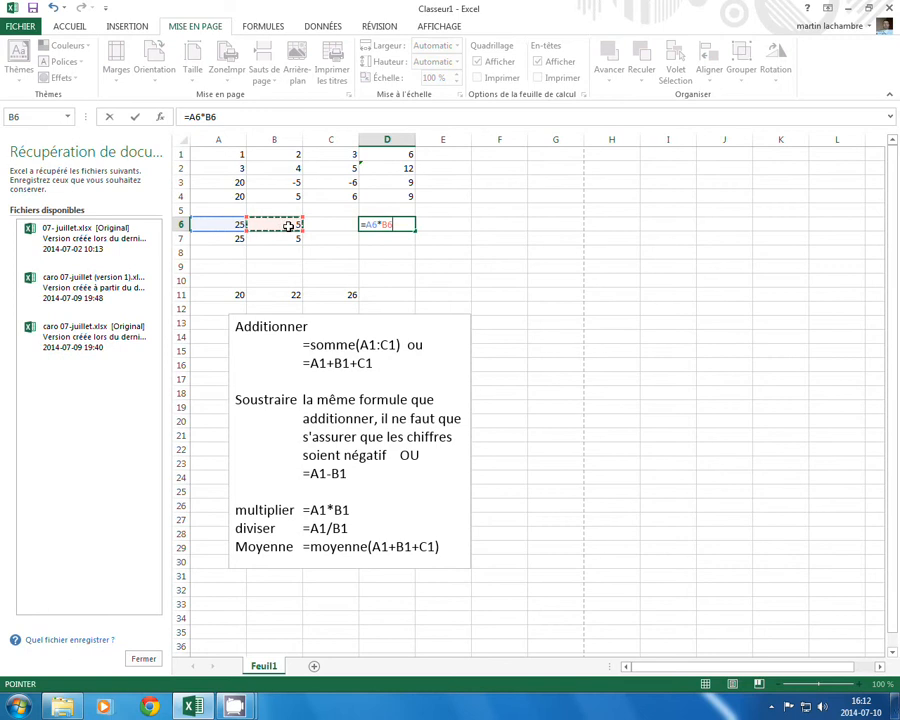
{"action": "key", "text": "Return"}
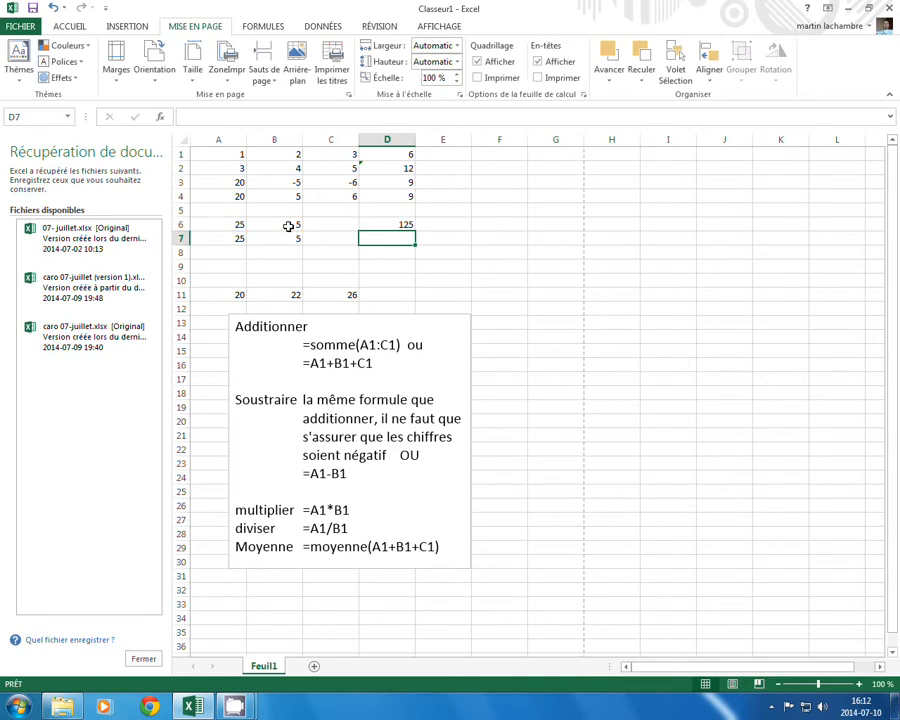
Divide the first number of row 7 by the second in cell D7 with =A7/B7
{"action": "type", "text": "="}
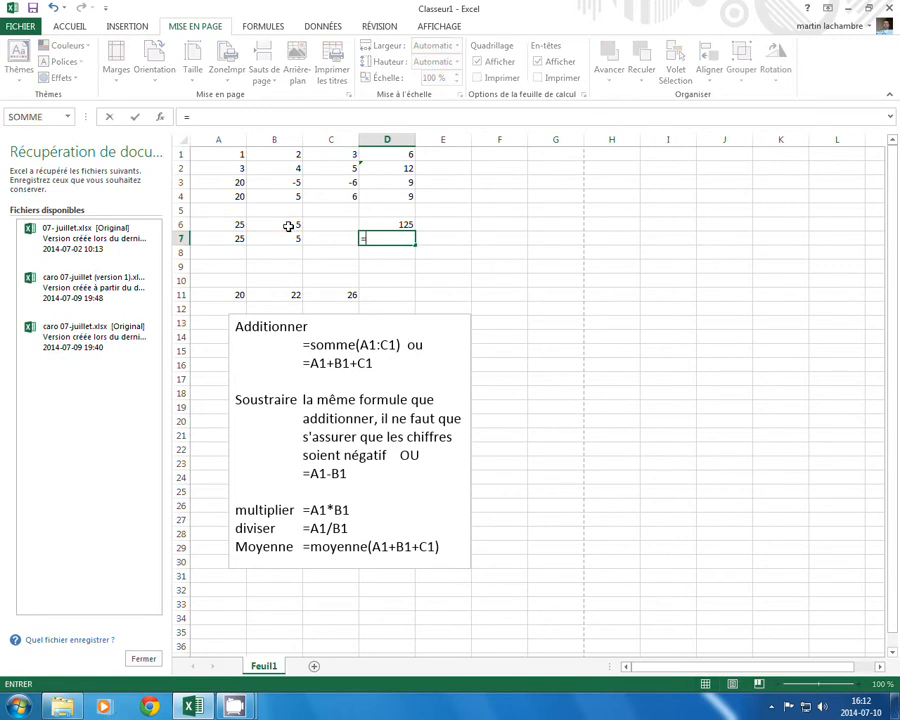
{"action": "left_click", "coordinate": [230, 238]}
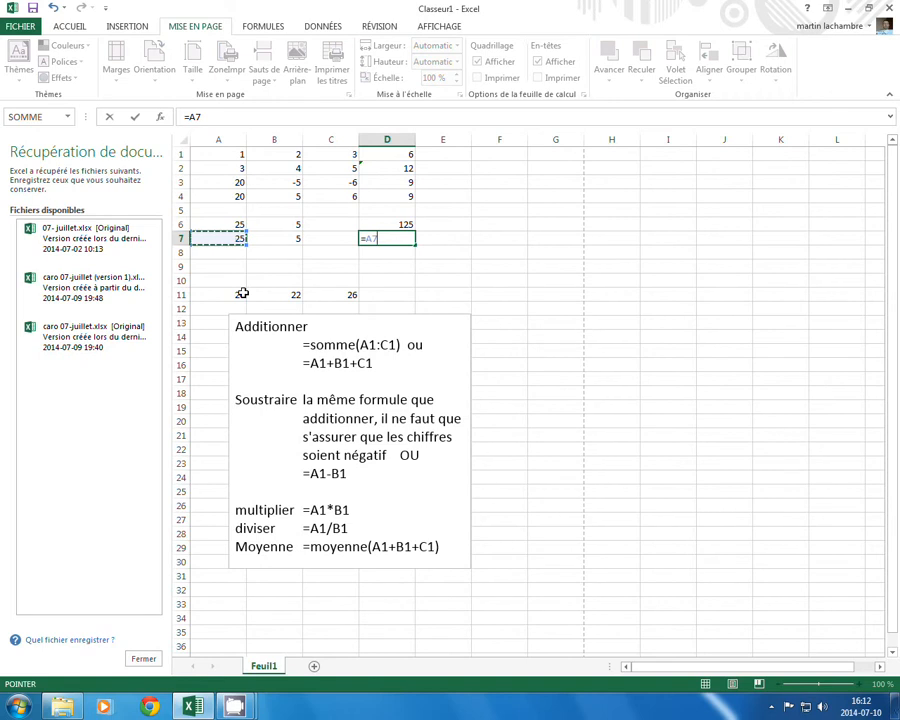
{"action": "type", "text": "/"}
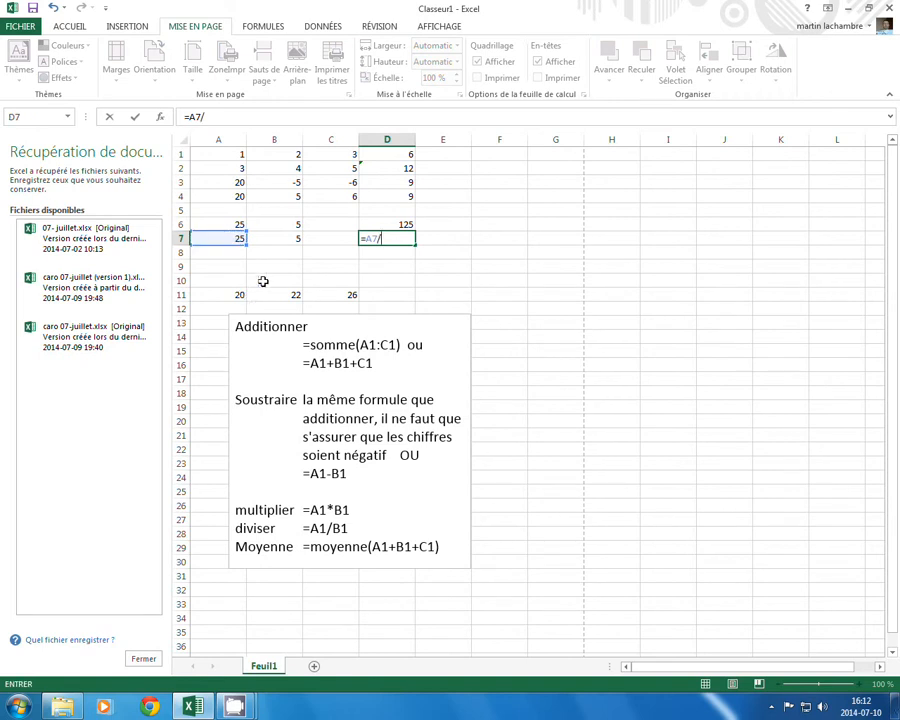
{"action": "left_click", "coordinate": [276, 238]}
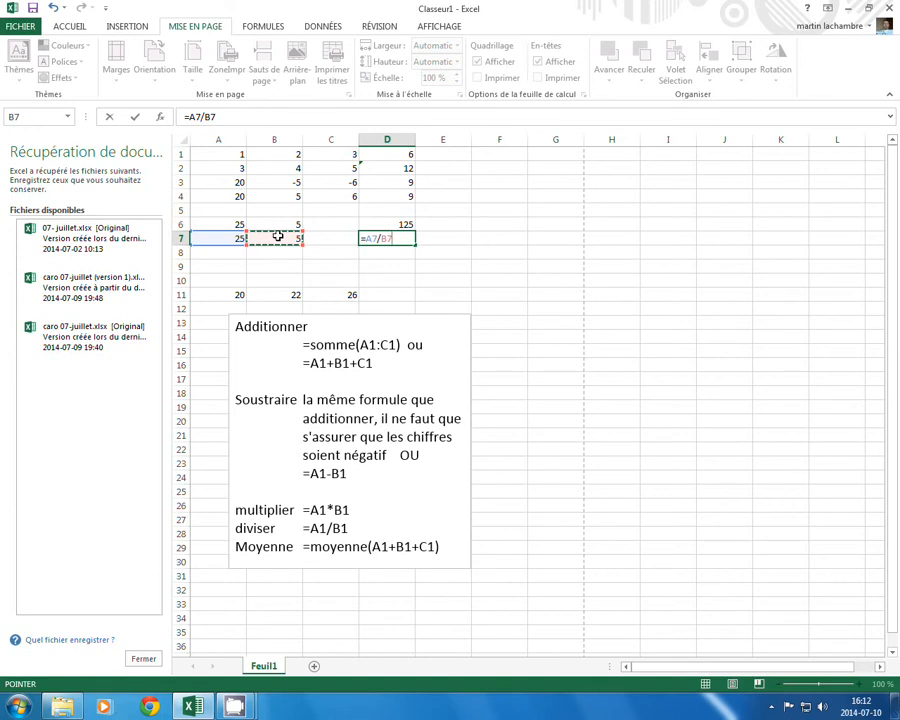
{"action": "key", "text": "Return"}
Average the three numbers of row 11 in cell D11 with the formula =moyenne(A11:C11)
{"action": "key", "text": "Down"}
{"action": "key", "text": "Down"}
{"action": "key", "text": "Down"}
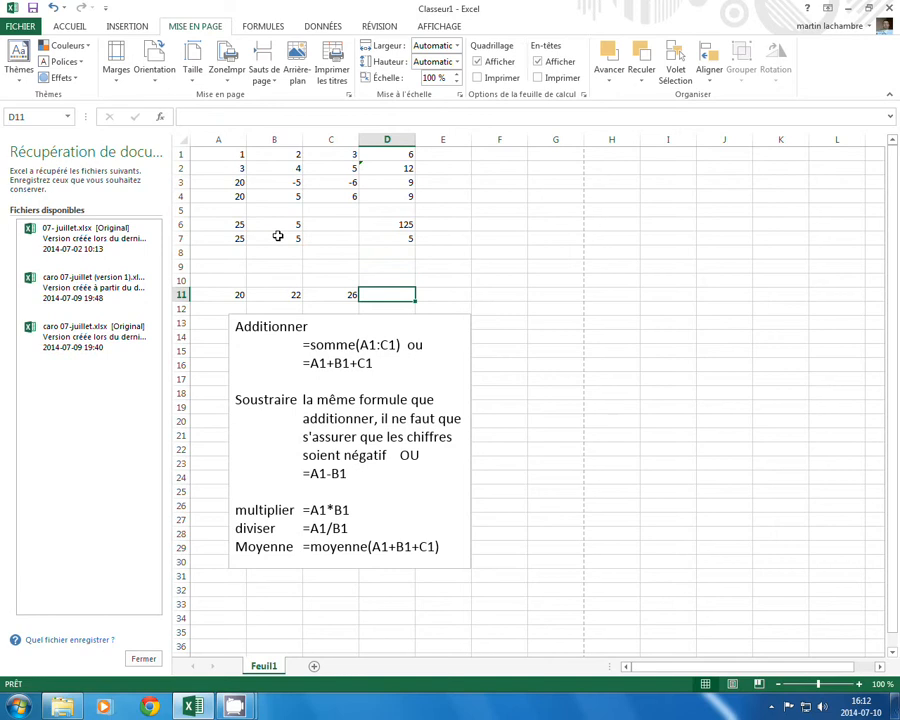
{"action": "type", "text": "="}
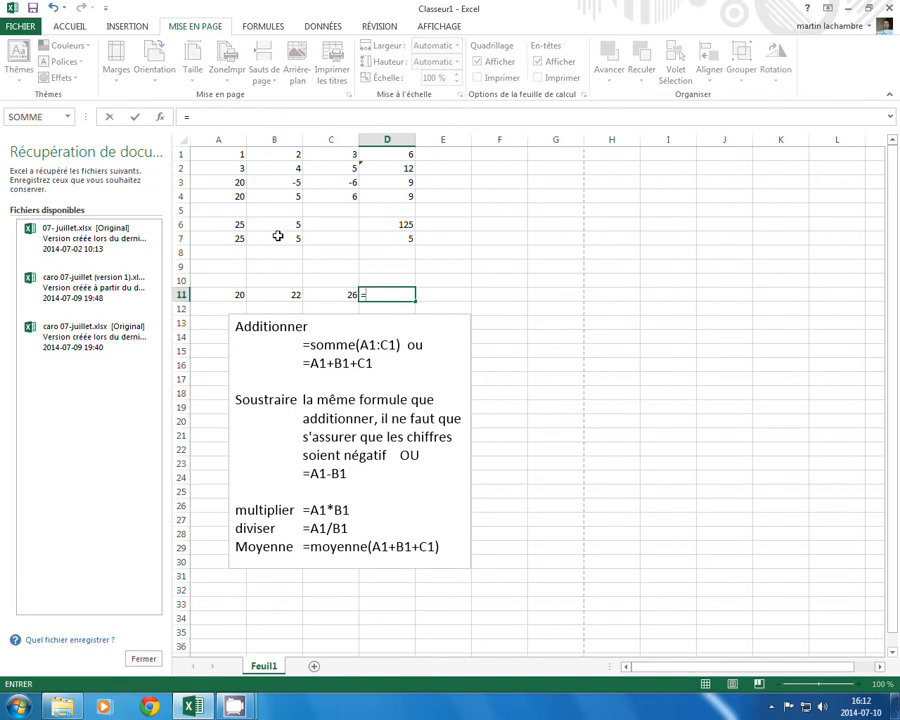
{"action": "type", "text": "m"}
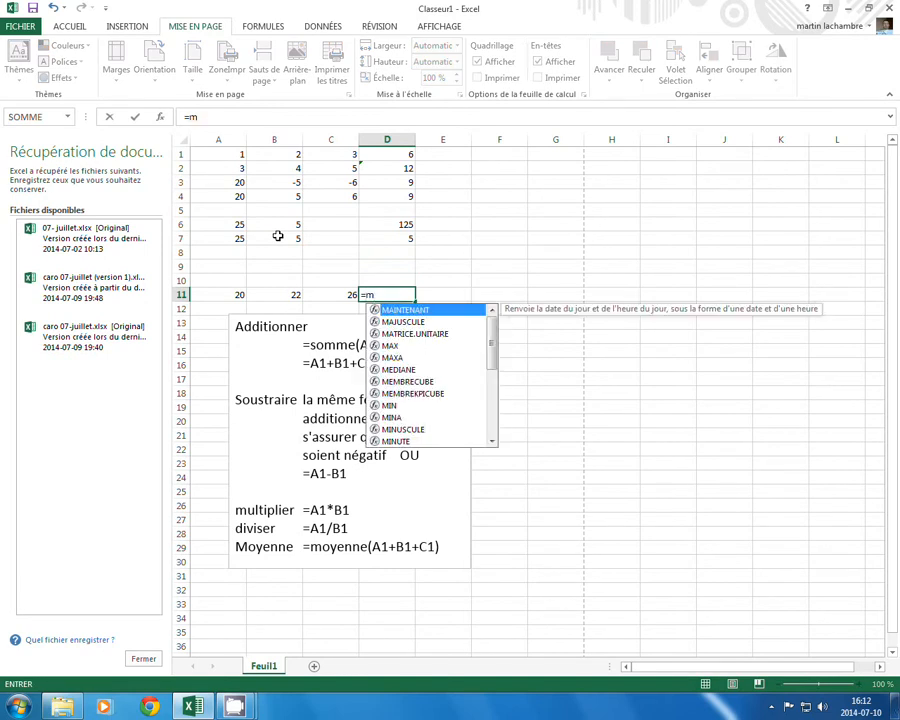
{"action": "type", "text": "oy"}
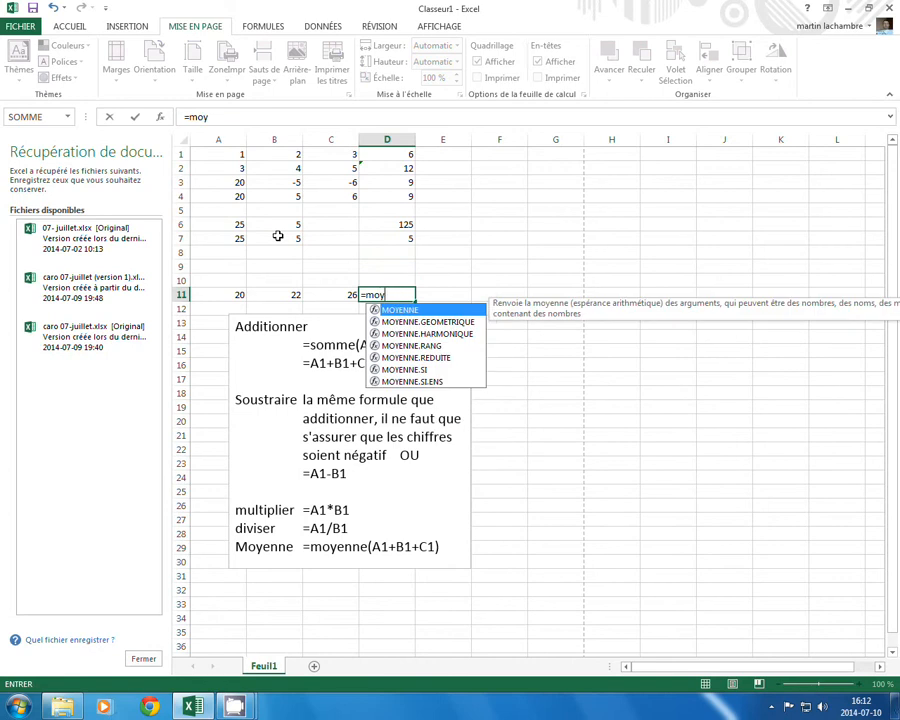
{"action": "type", "text": "enne("}
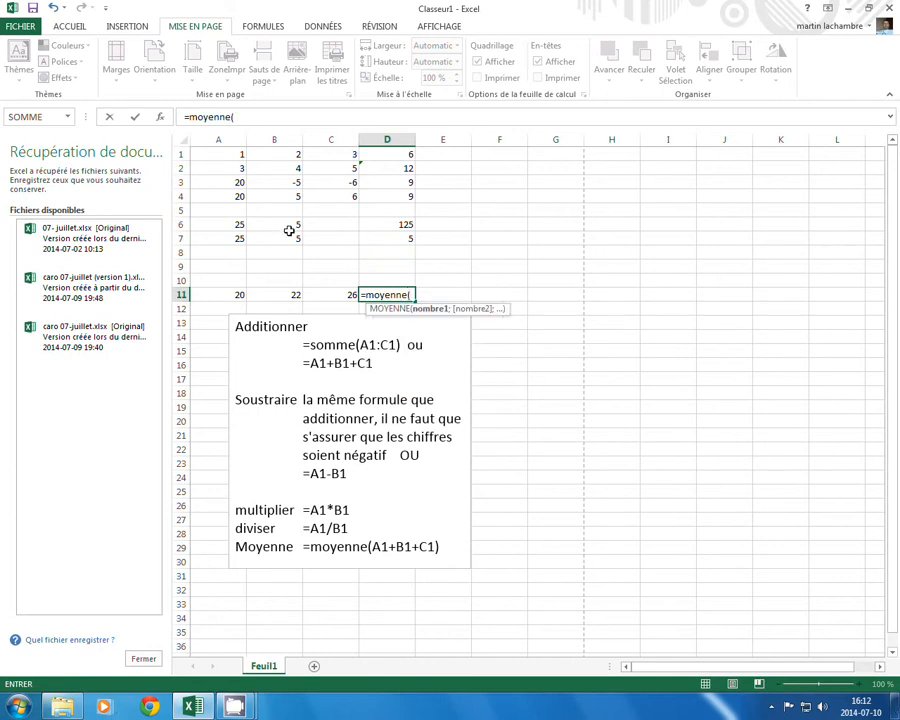
{"action": "left_click_drag", "start_coordinate": [221, 294], "coordinate": [322, 291]}
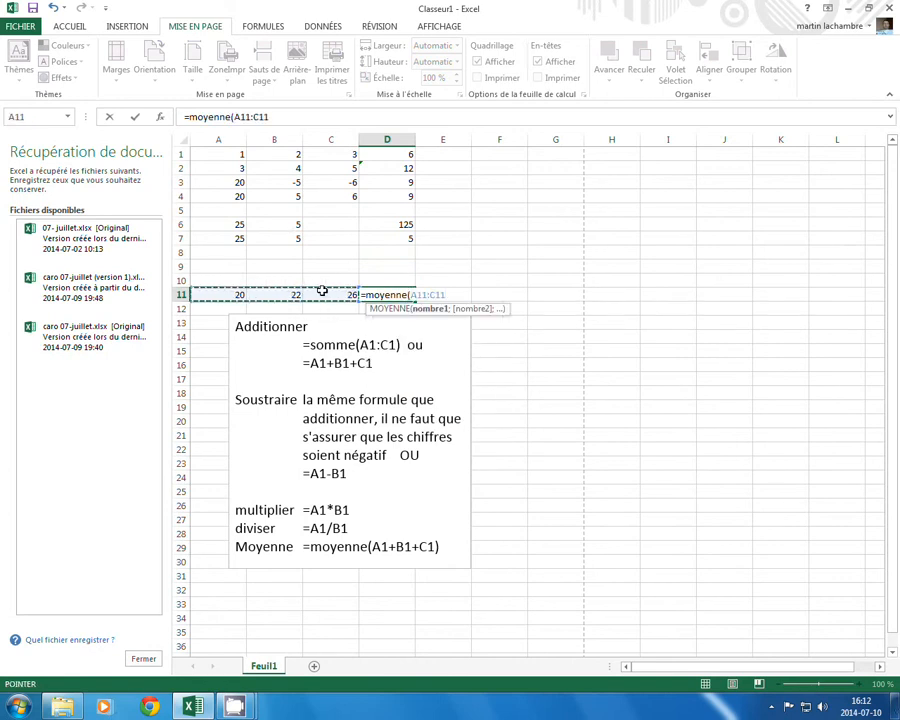
{"action": "type", "text": ")"}
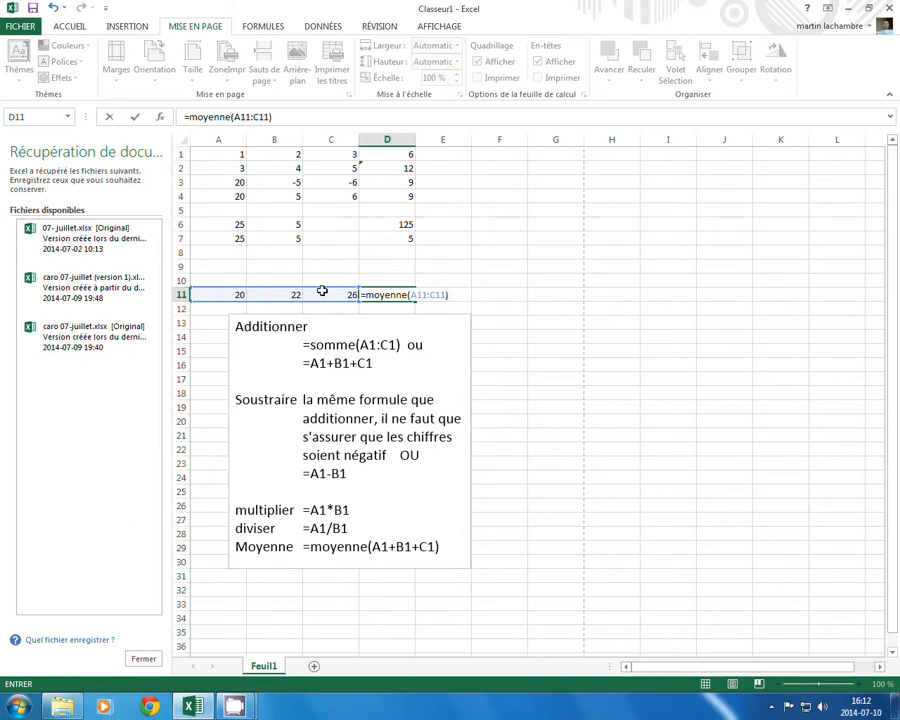
{"action": "key", "text": "Return"}
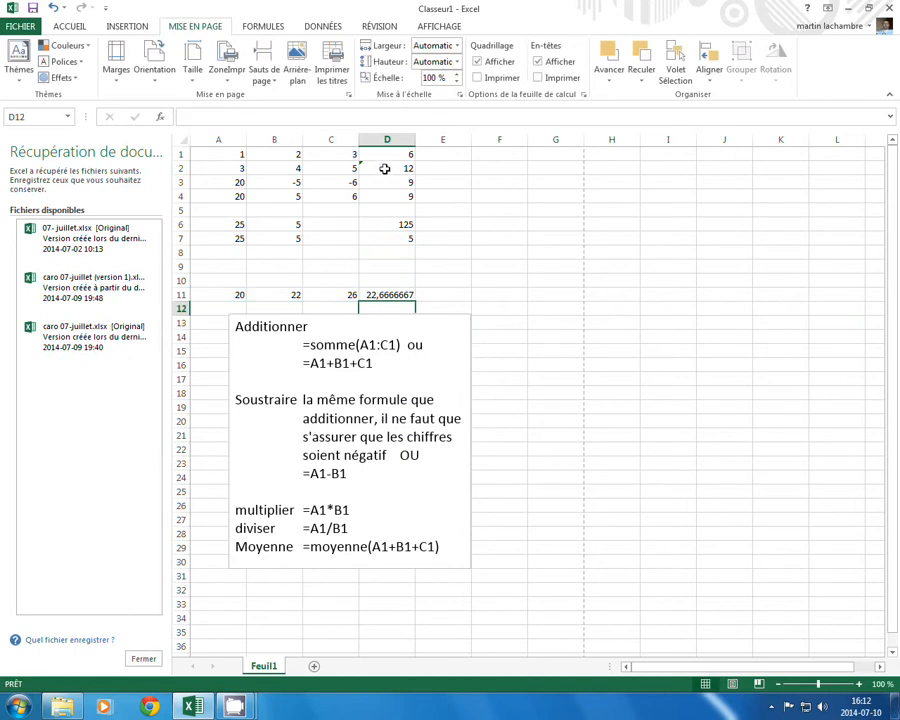
Clear the cells D2:E7 and fill the sum formula of D1 down through D7
{"action": "left_click_drag", "start_coordinate": [402, 168], "coordinate": [424, 229]}
{"action": "key", "text": "Delete"}
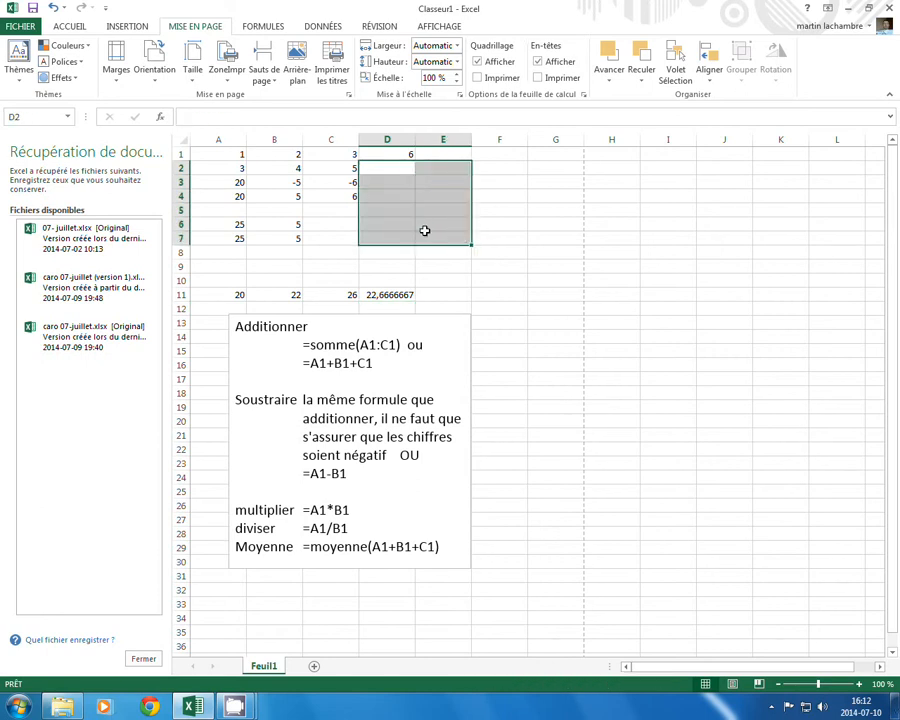
{"action": "left_click", "coordinate": [394, 154]}
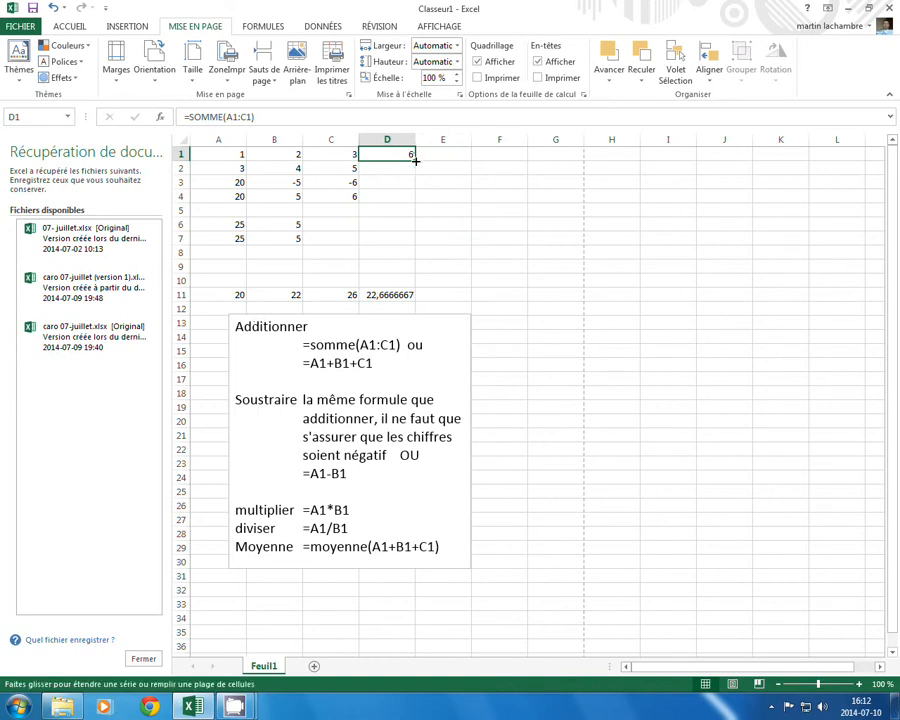
{"action": "left_click_drag", "start_coordinate": [415, 160], "coordinate": [411, 249]}
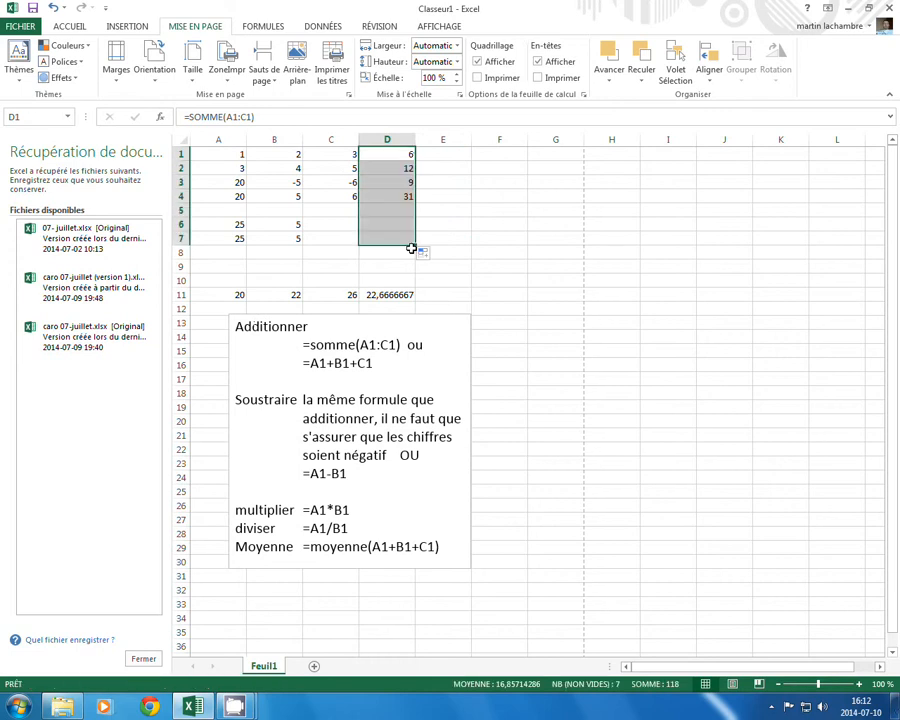
Compare the cell ranges referenced by the sum formulas in D1 and D2
{"action": "left_click", "coordinate": [407, 169]}
{"action": "left_click", "coordinate": [237, 154]}
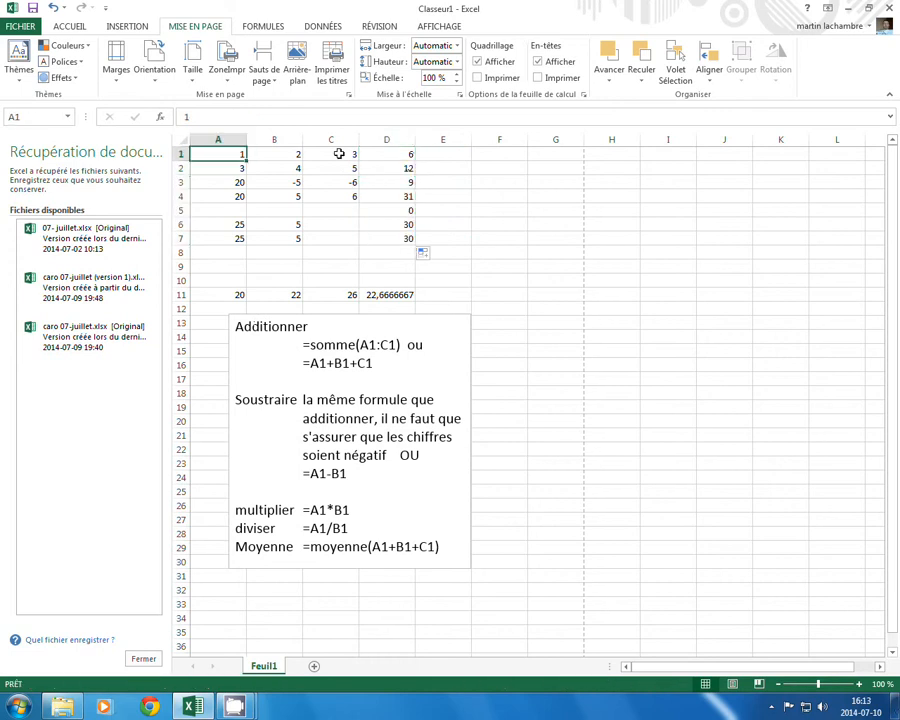
{"action": "left_click", "coordinate": [393, 156]}
{"action": "double_click", "coordinate": [392, 155]}
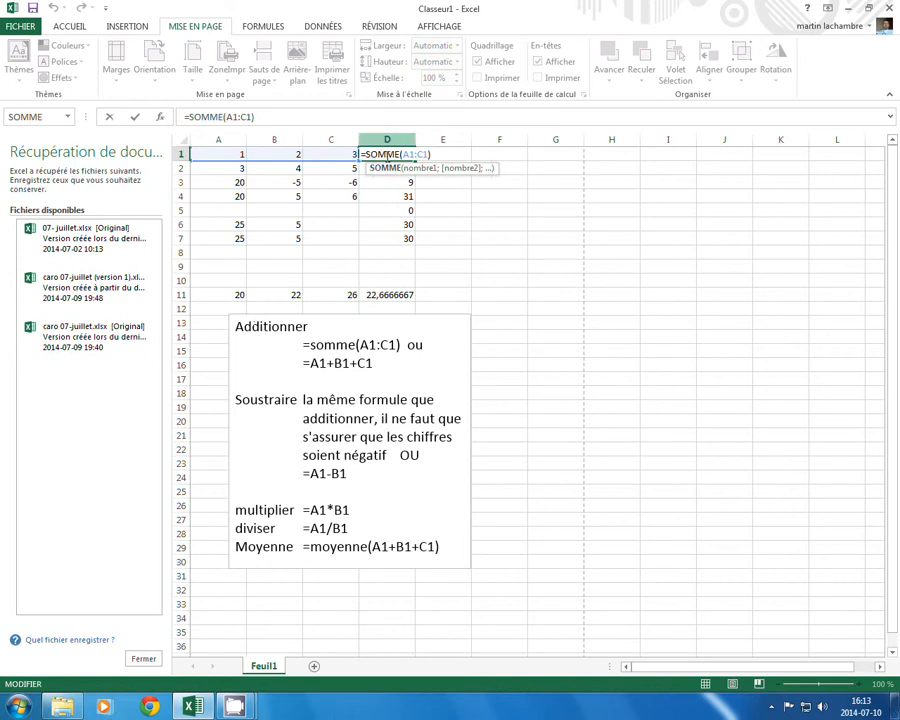
{"action": "left_click", "coordinate": [386, 168]}
{"action": "double_click", "coordinate": [381, 168]}
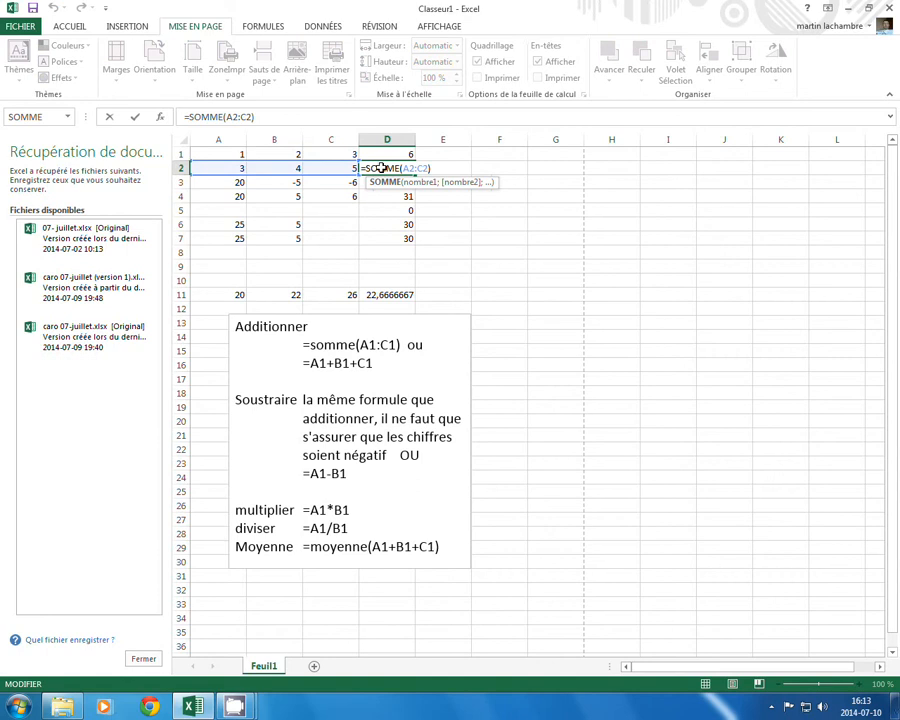
{"action": "key", "text": "Return"}
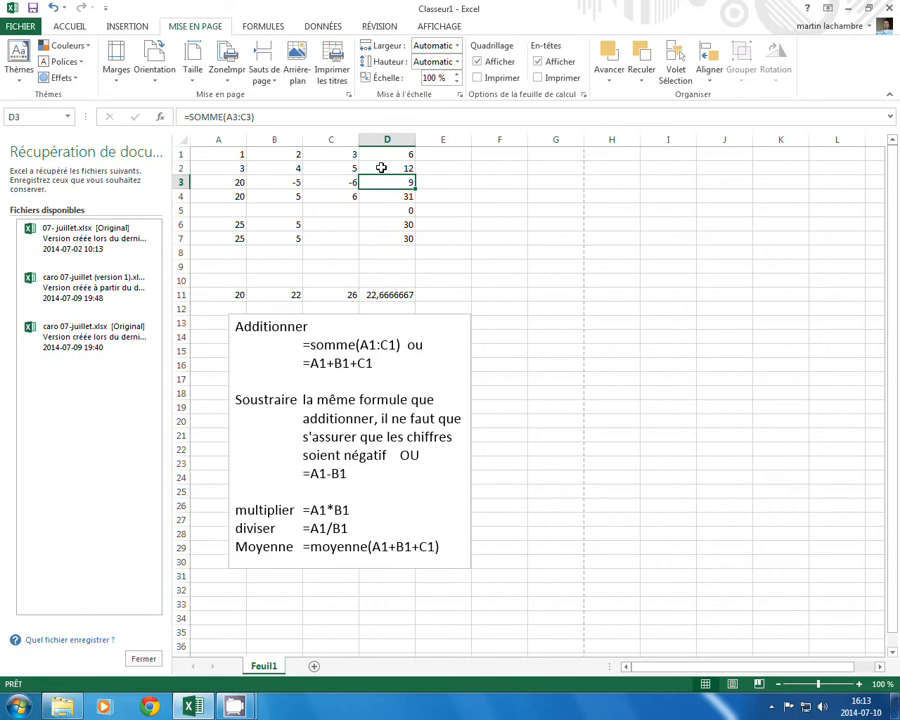
Format the cells A1:D11 as currency (Monétaire) with two decimals and the $ symbol
{"action": "left_click_drag", "start_coordinate": [239, 153], "coordinate": [392, 294]}
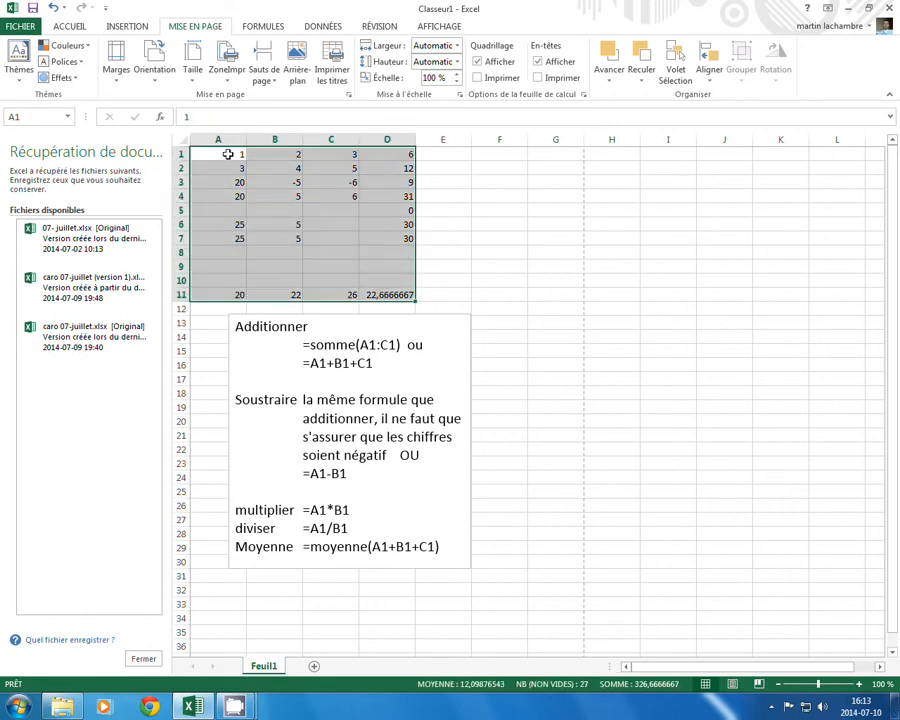
{"action": "left_click", "coordinate": [82, 27]}
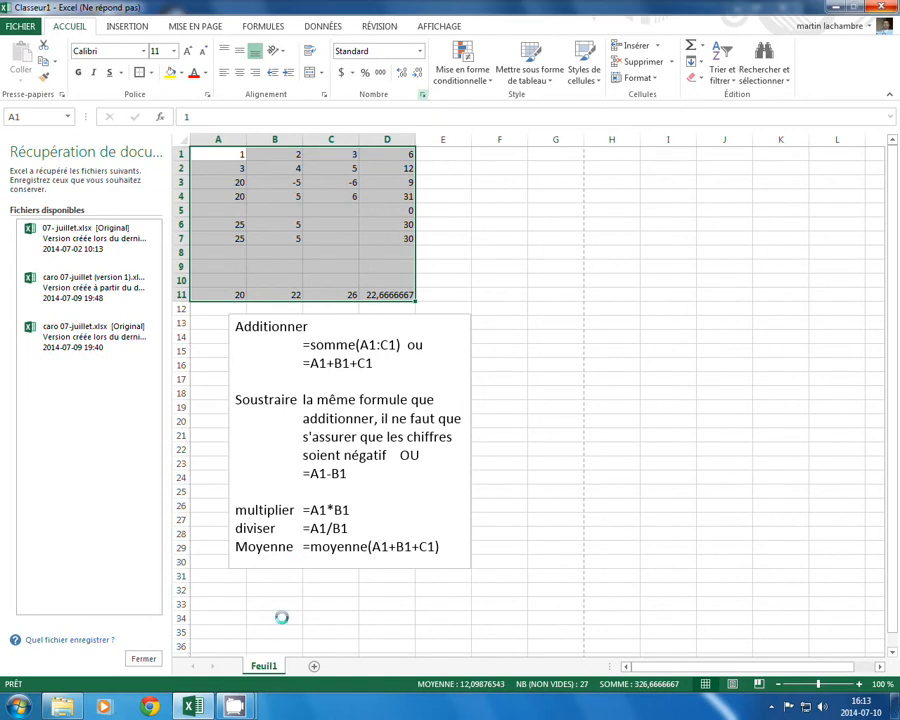
{"action": "mouse_move", "coordinate": [243, 709]}
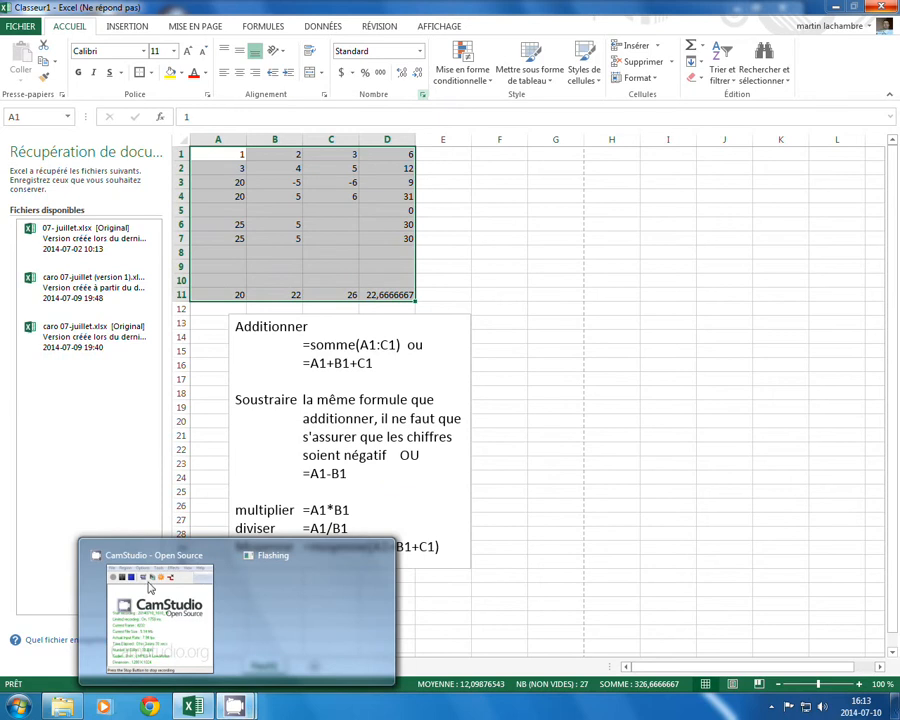
{"action": "mouse_move", "coordinate": [138, 601]}
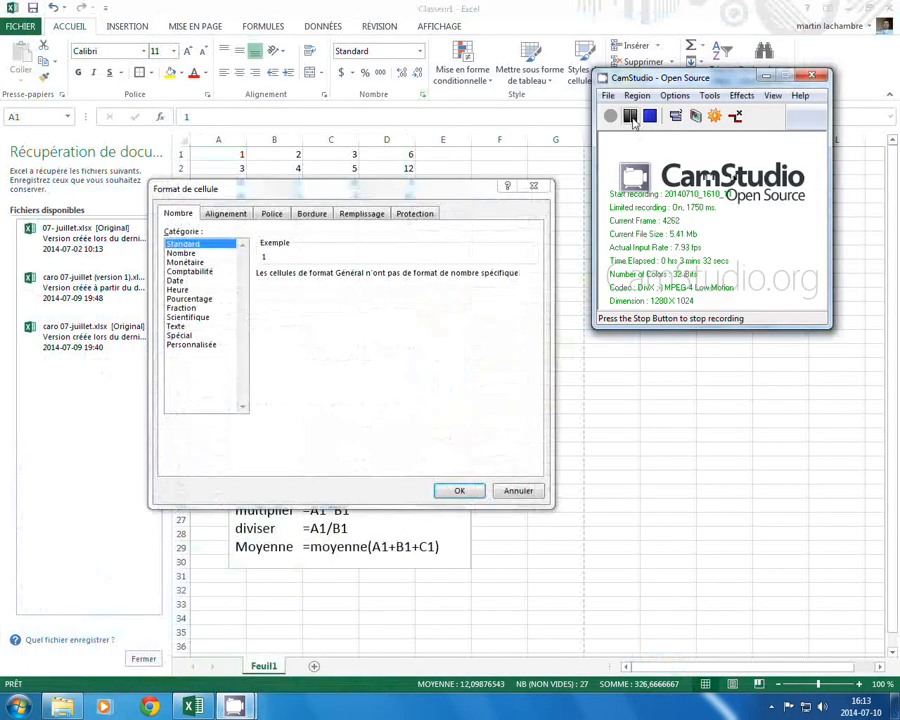
{"action": "left_click", "coordinate": [648, 116]}
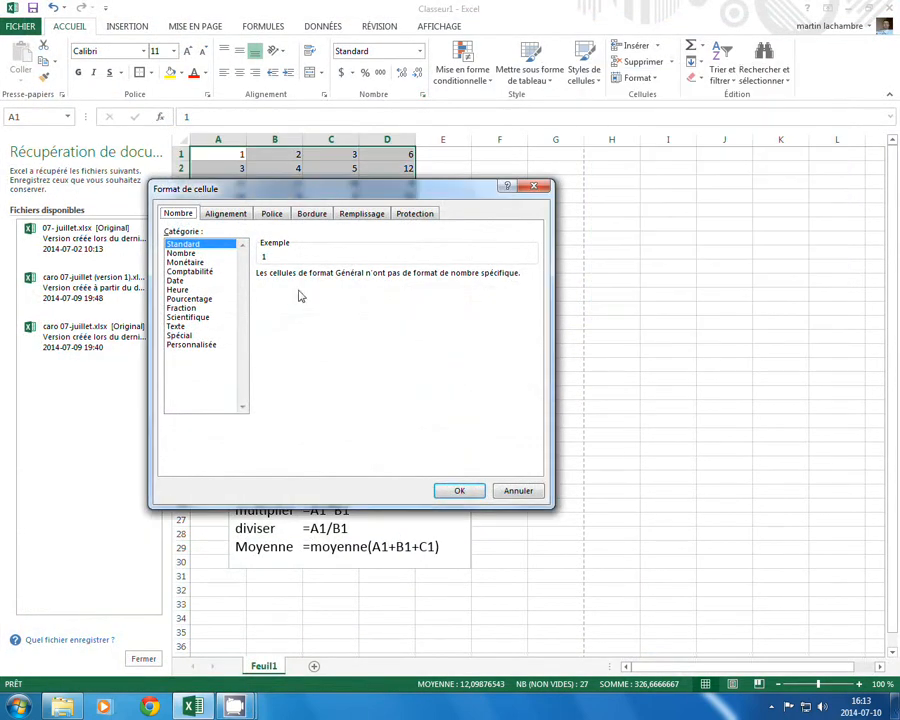
{"action": "left_click", "coordinate": [198, 263]}
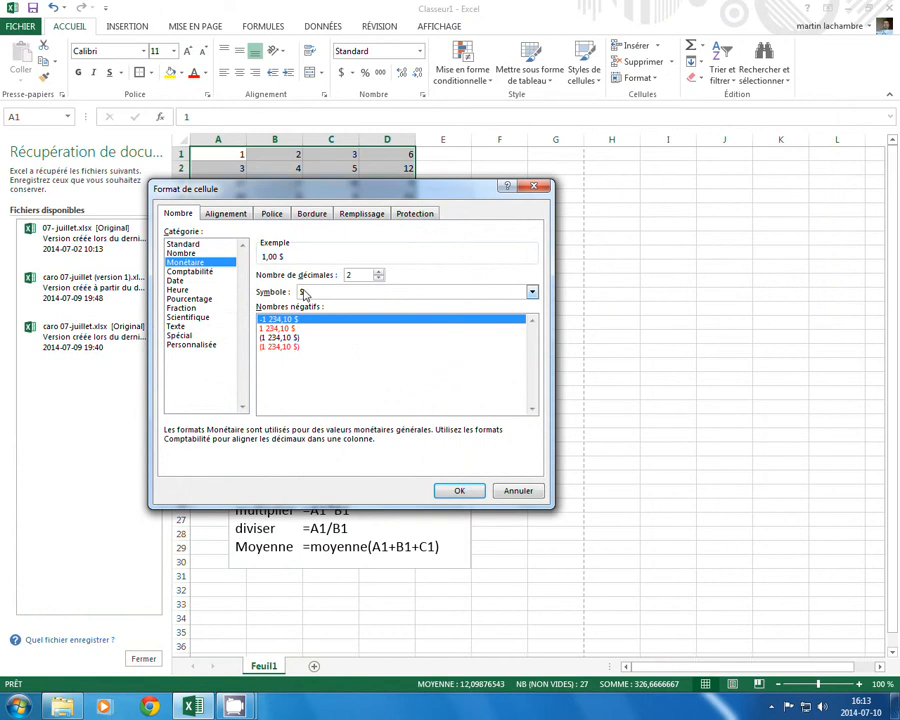
{"action": "left_click", "coordinate": [459, 492]}
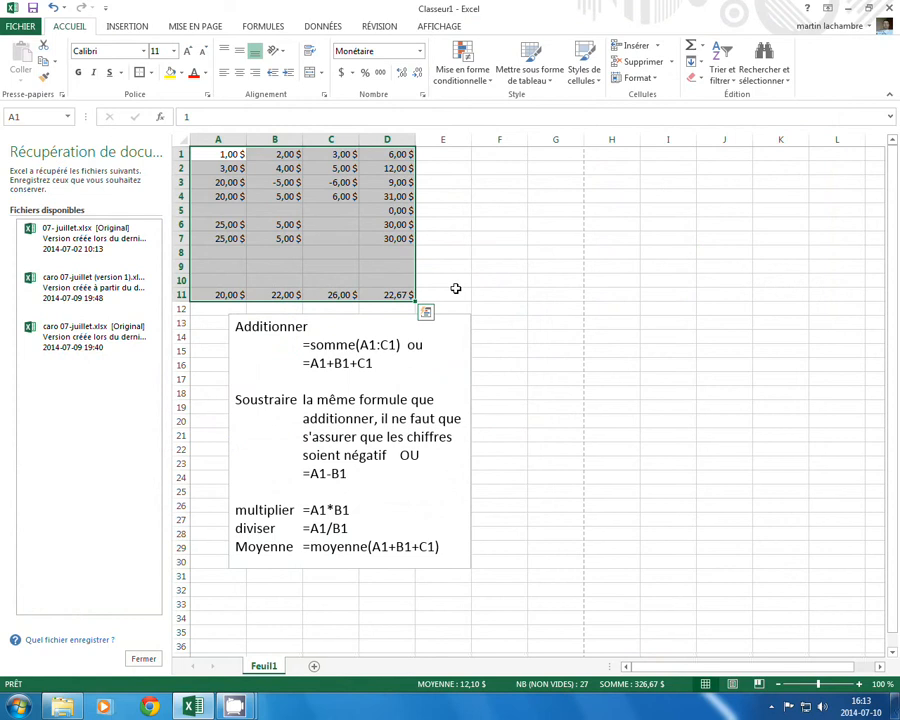
{"action": "left_click", "coordinate": [455, 288]}
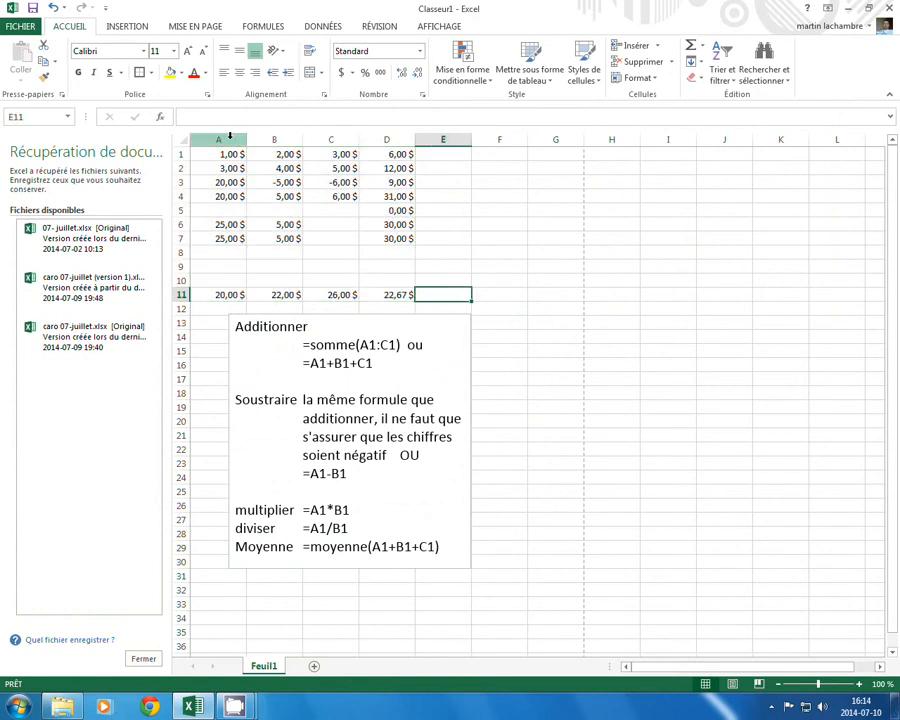
Apply all borders and a thick outside border to the range A1:D11
{"action": "left_click_drag", "start_coordinate": [221, 154], "coordinate": [387, 292]}
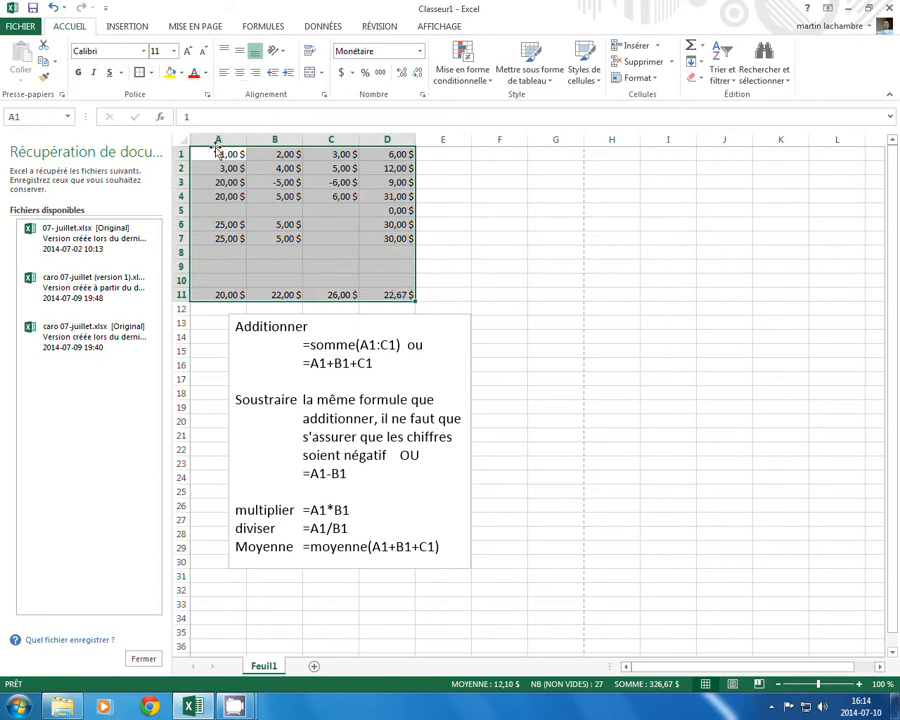
{"action": "left_click", "coordinate": [151, 73]}
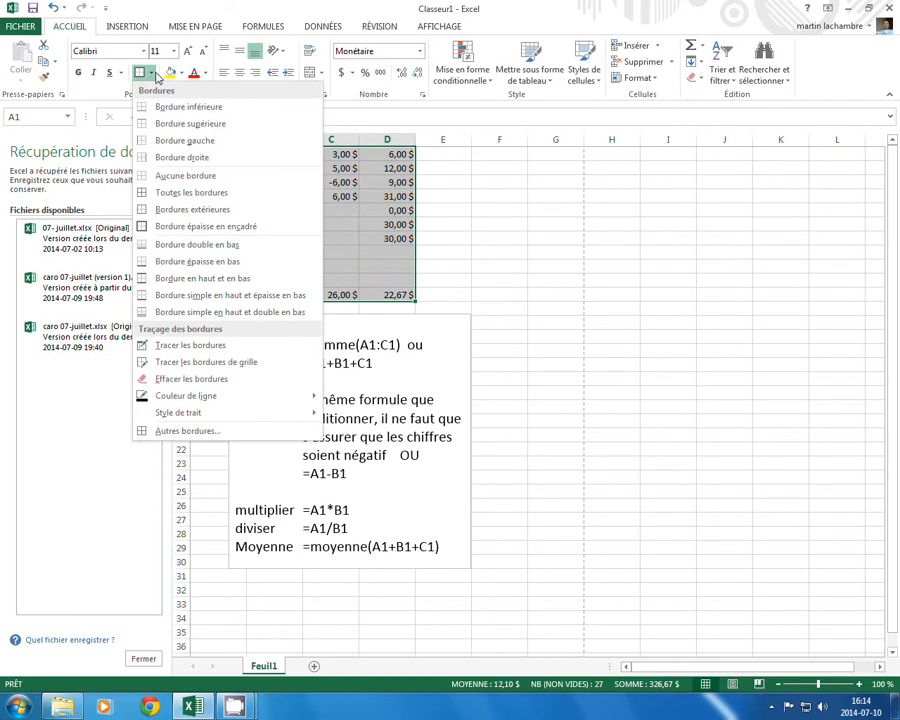
{"action": "left_click", "coordinate": [170, 193]}
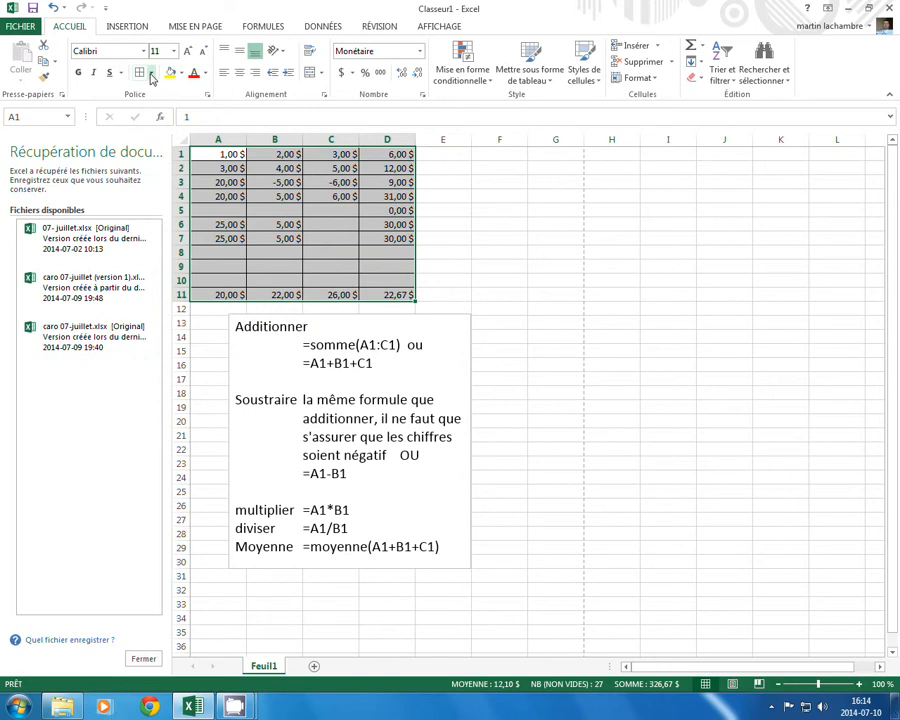
{"action": "left_click", "coordinate": [151, 73]}
{"action": "left_click", "coordinate": [175, 226]}
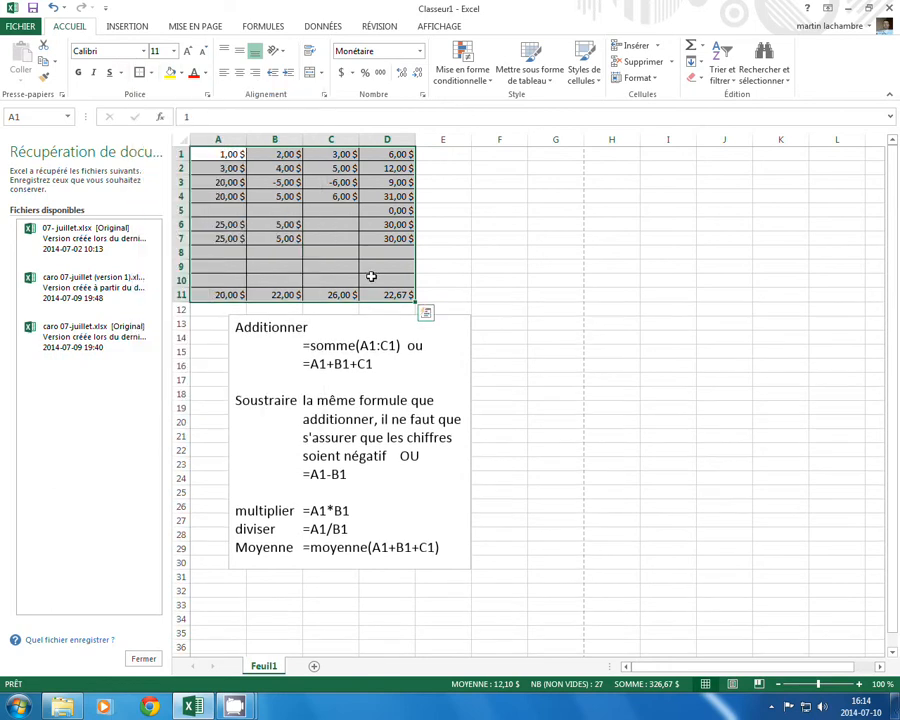
{"action": "left_click", "coordinate": [463, 239]}
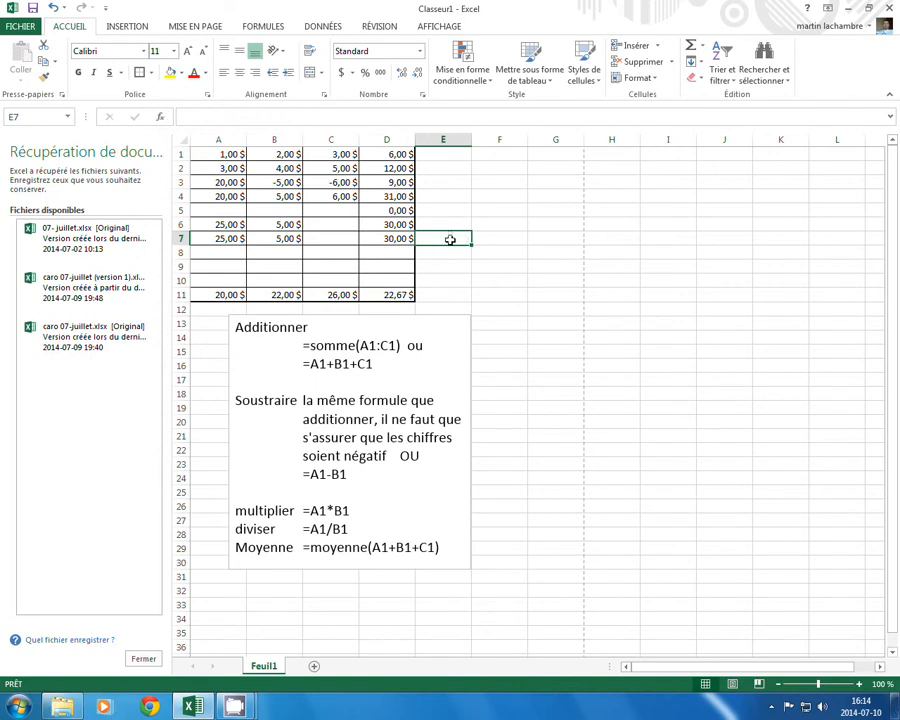
Review the sections of the sheet's custom header in the page setup
{"action": "left_click", "coordinate": [198, 27]}
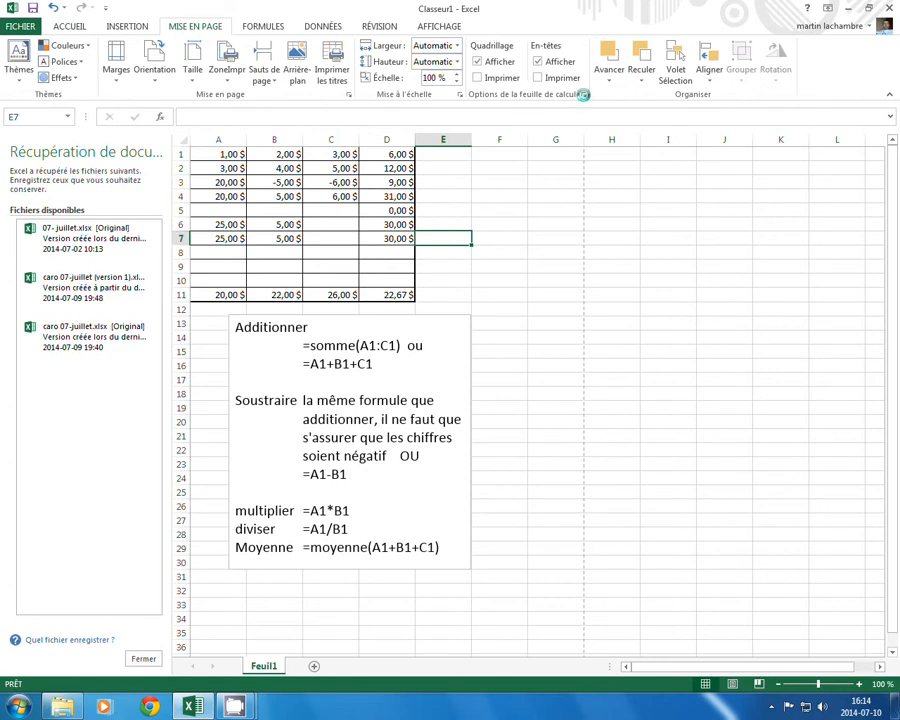
{"action": "left_click", "coordinate": [584, 96]}
{"action": "left_click", "coordinate": [274, 220]}
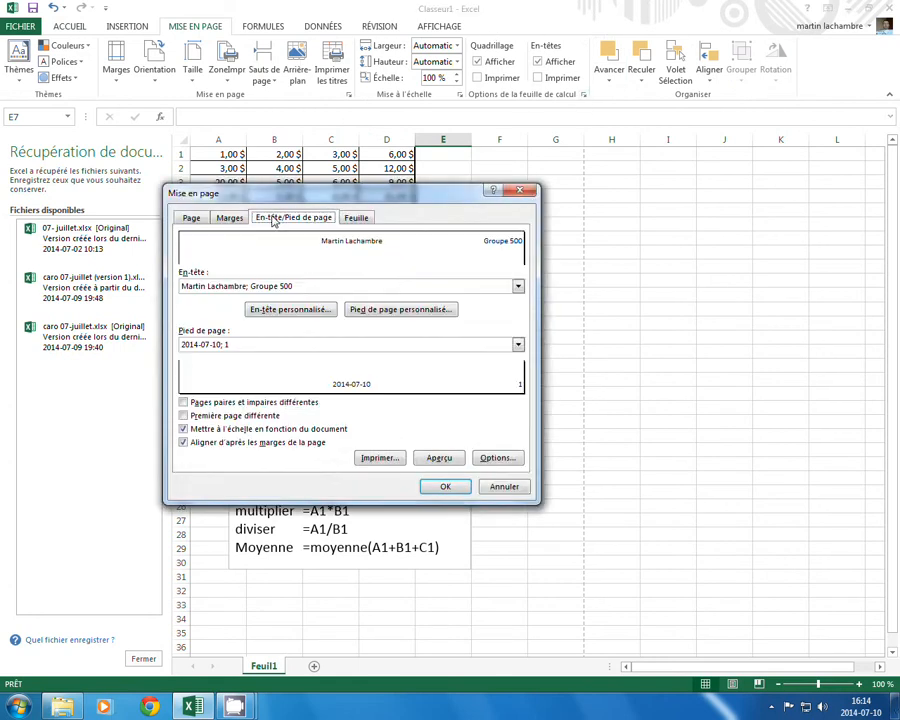
{"action": "left_click", "coordinate": [289, 312]}
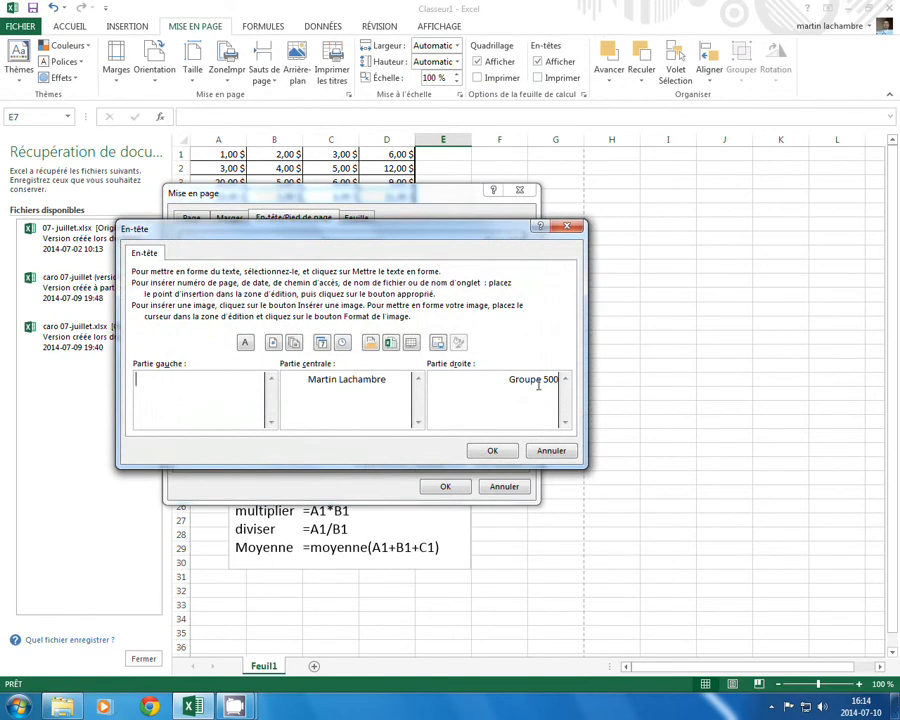
{"action": "left_click", "coordinate": [493, 452]}
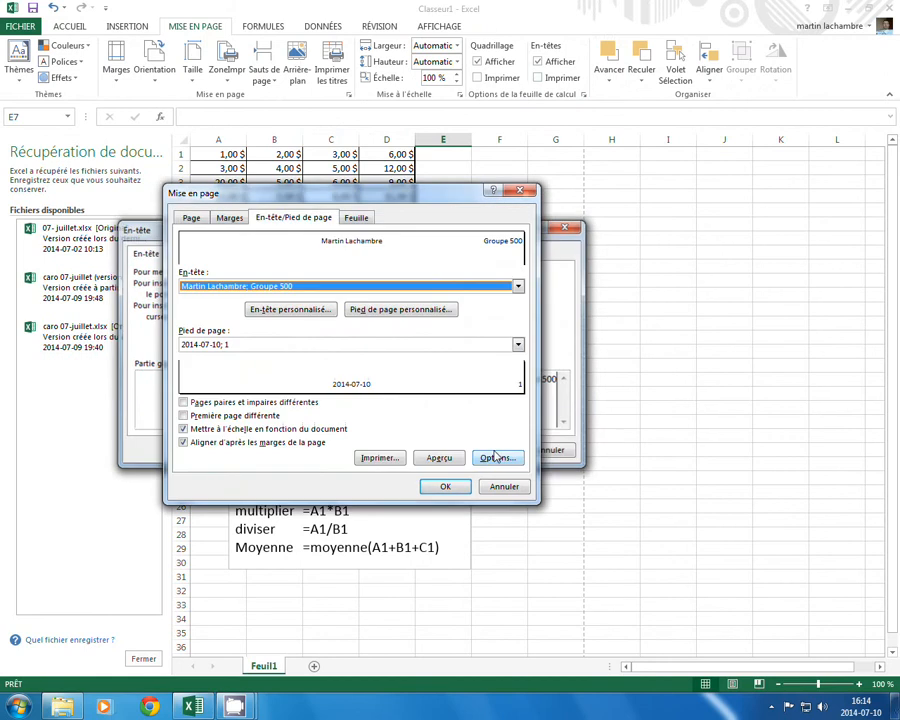
Clear the date from the centre section and the page number from the right section of the sheet's custom footer
{"action": "left_click", "coordinate": [426, 313]}
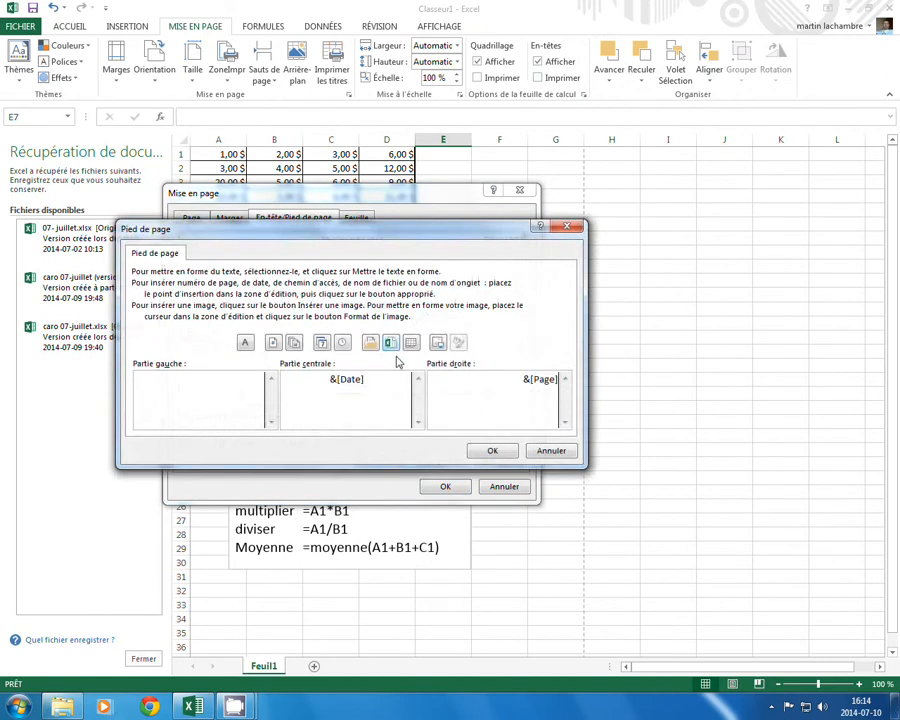
{"action": "left_click_drag", "start_coordinate": [365, 380], "coordinate": [310, 377]}
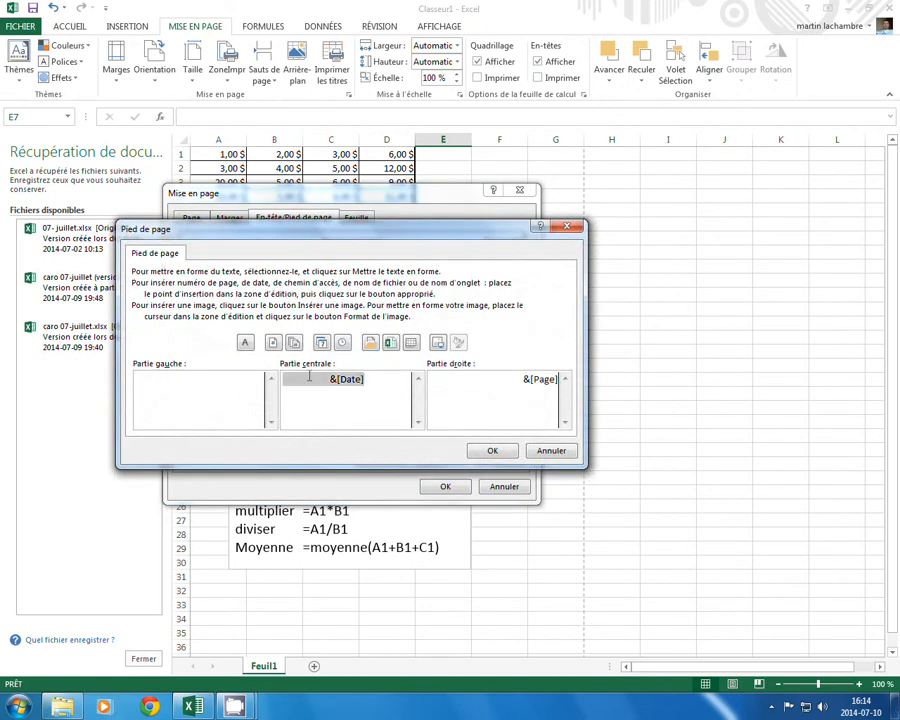
{"action": "key", "text": "Delete"}
{"action": "left_click_drag", "start_coordinate": [522, 379], "coordinate": [565, 380]}
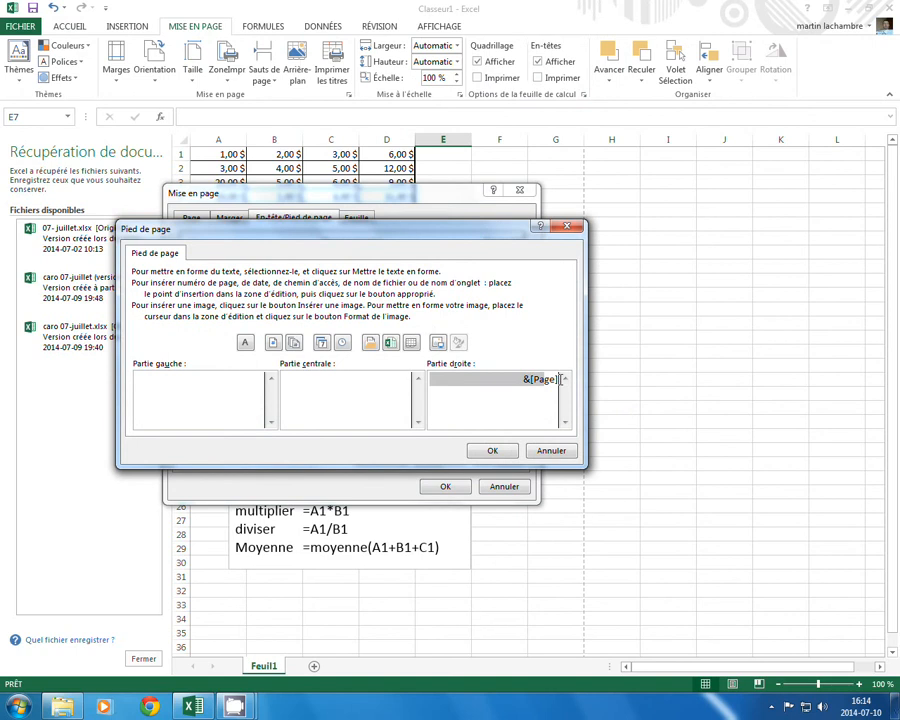
{"action": "key", "text": "Delete"}
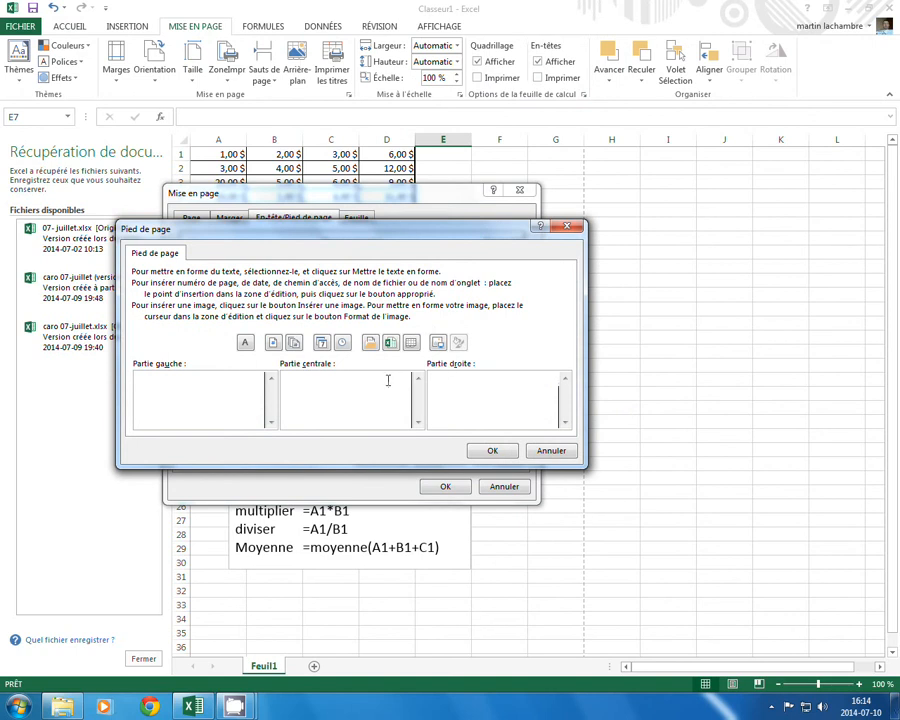
Insert the date in the custom footer's centre section and the page number in its right section, and open the print preview
{"action": "left_click", "coordinate": [321, 343]}
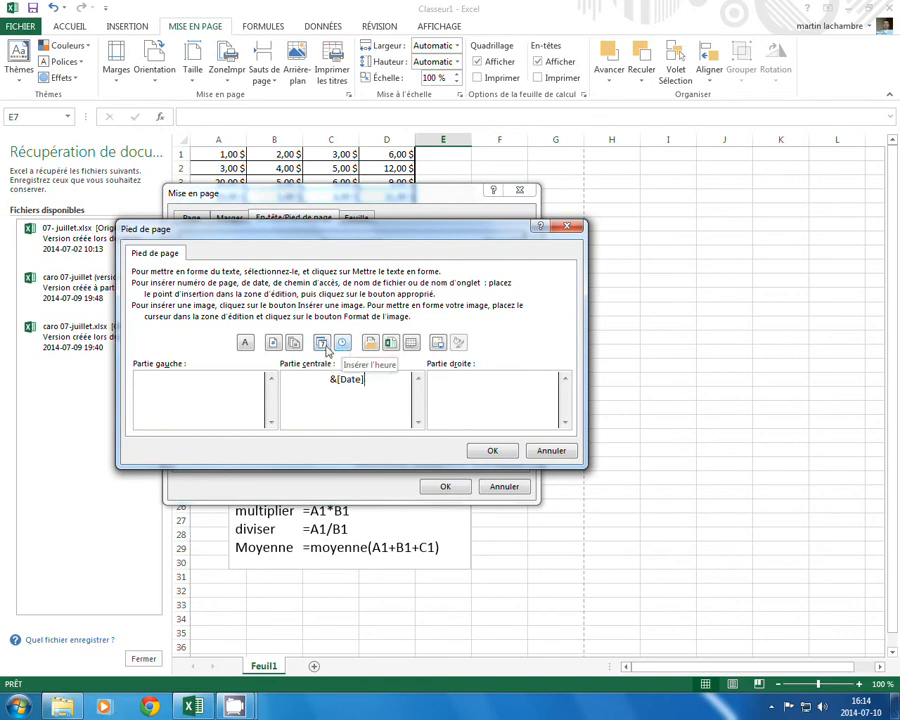
{"action": "left_click", "coordinate": [272, 344]}
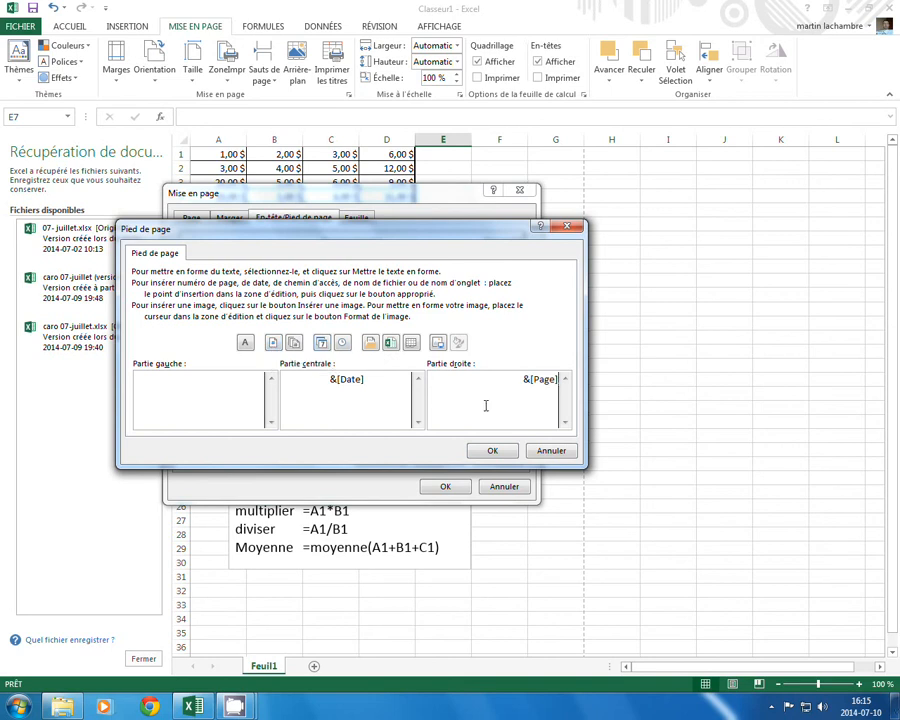
{"action": "left_click", "coordinate": [492, 451]}
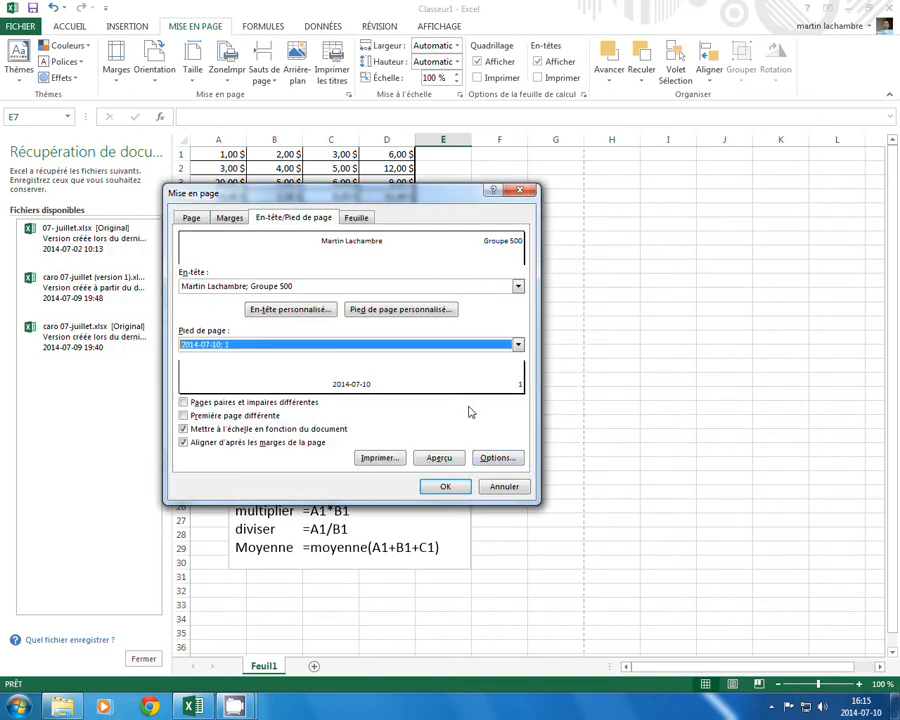
{"action": "left_click", "coordinate": [440, 459]}
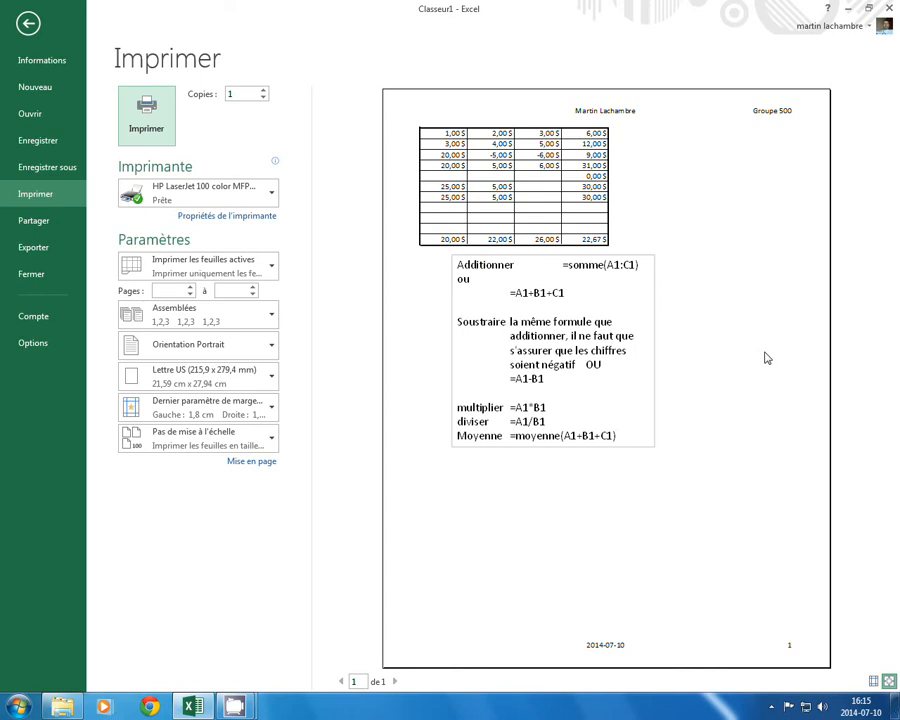
{"action": "left_click", "coordinate": [237, 707]}
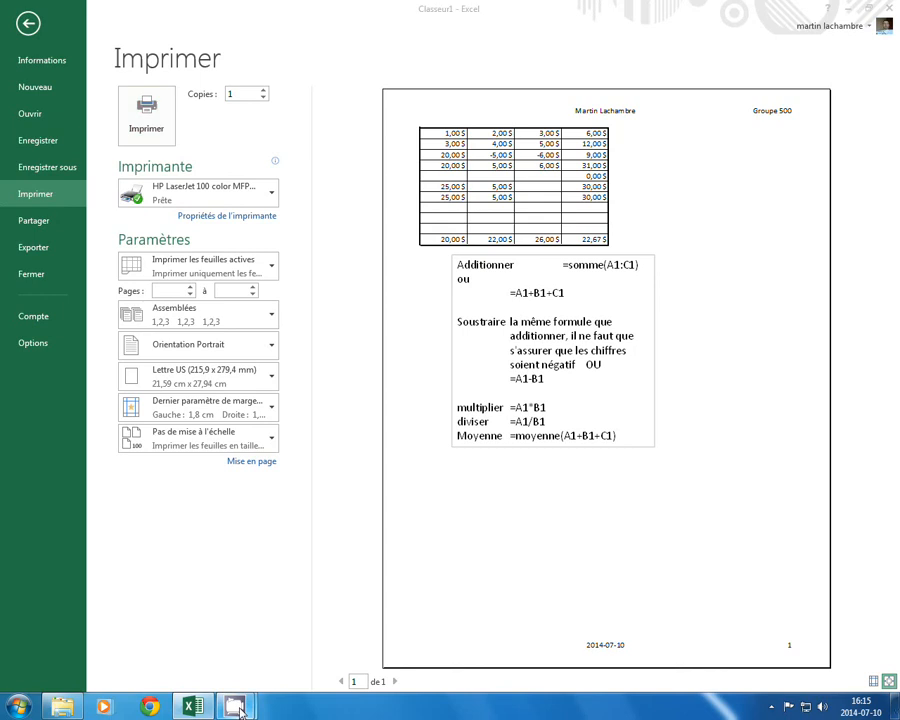
{"action": "left_click", "coordinate": [195, 628]}
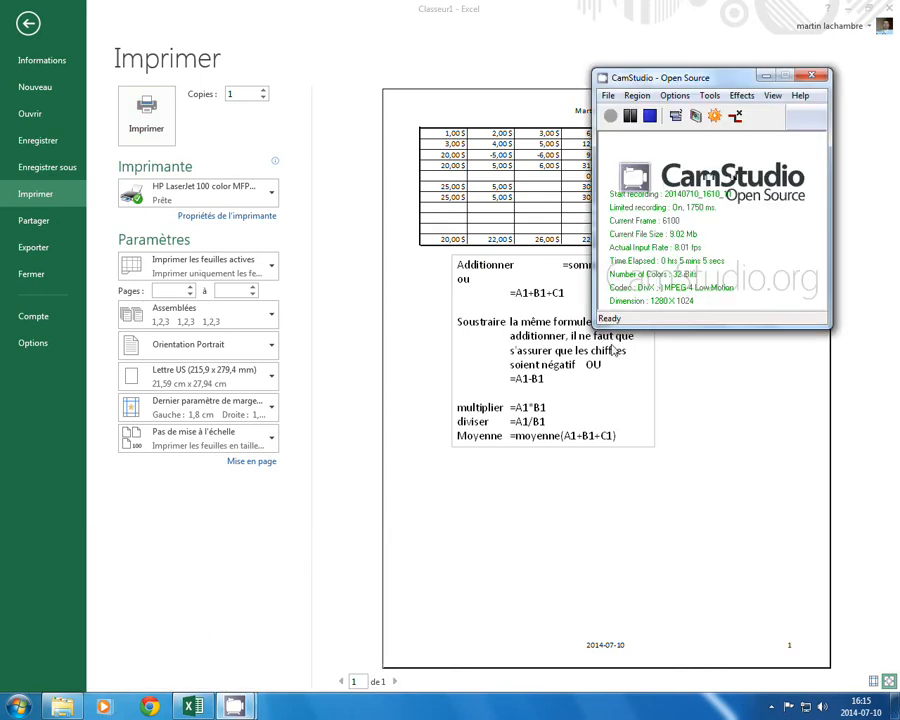